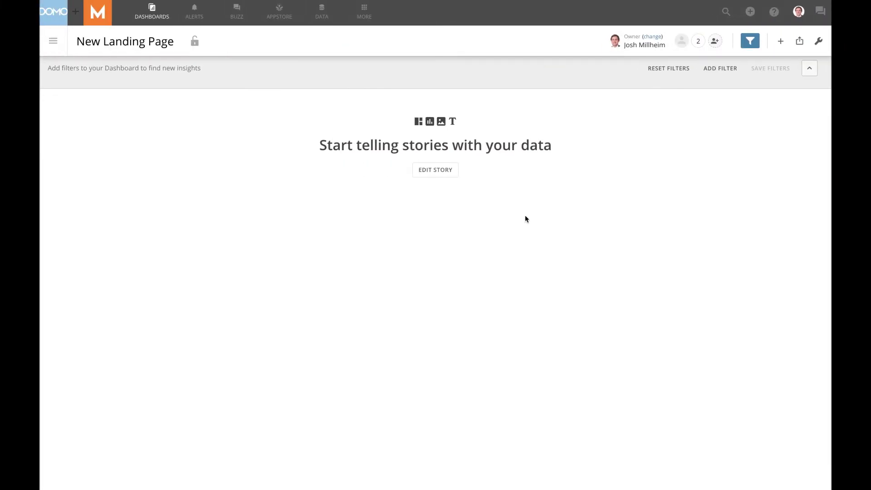
In edit mode, set Landing+page+bg.png as the page's image-fill background.
click(435, 173)
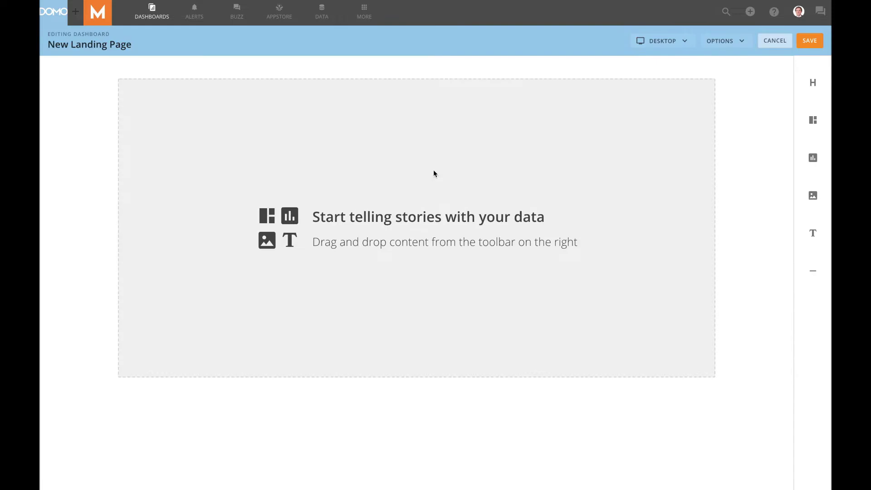
click(712, 45)
click(766, 76)
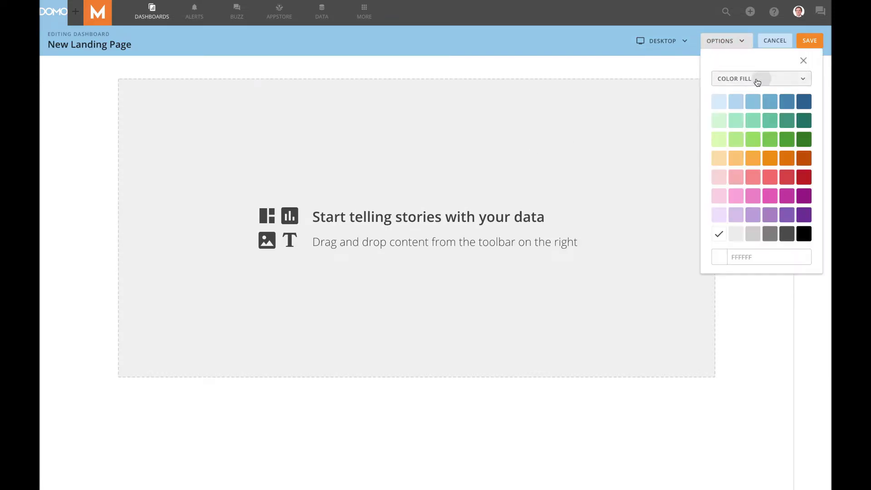
click(756, 80)
click(739, 116)
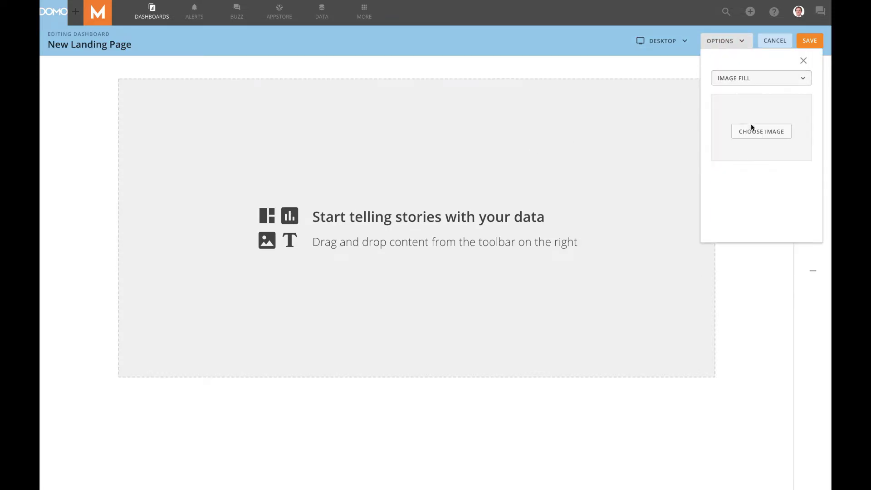
click(758, 132)
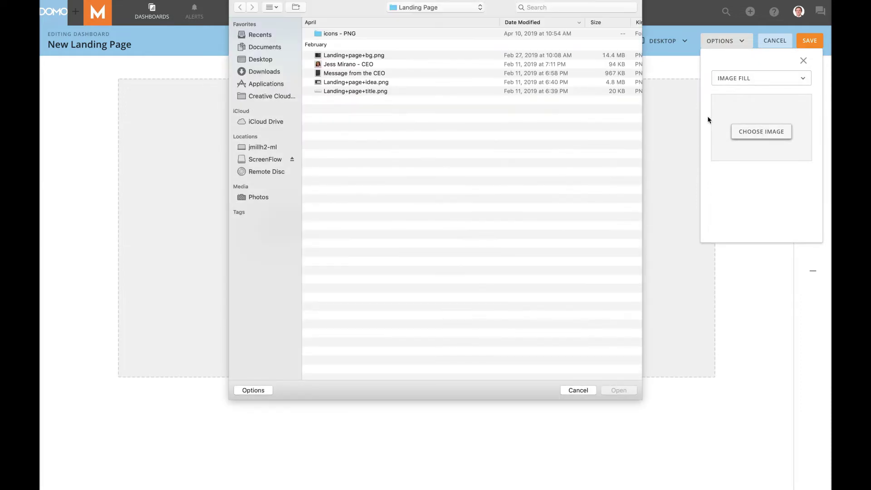
click(360, 56)
click(618, 391)
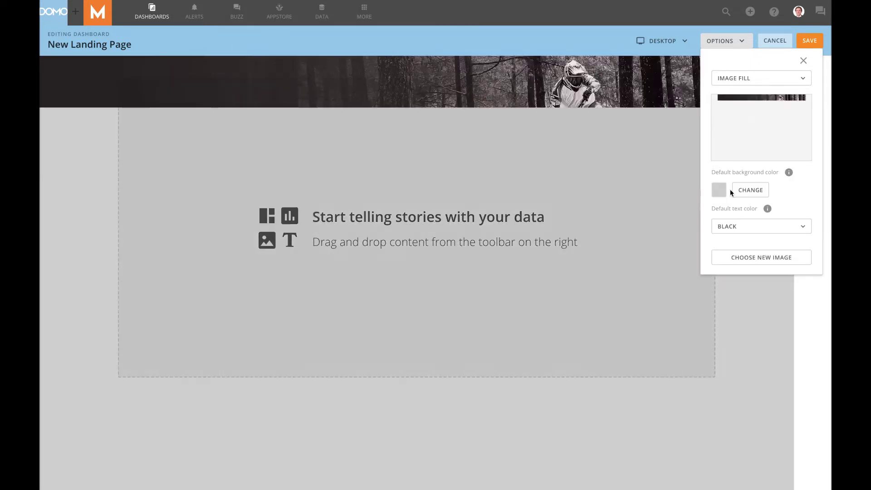
Make white the page's default text colour.
click(731, 189)
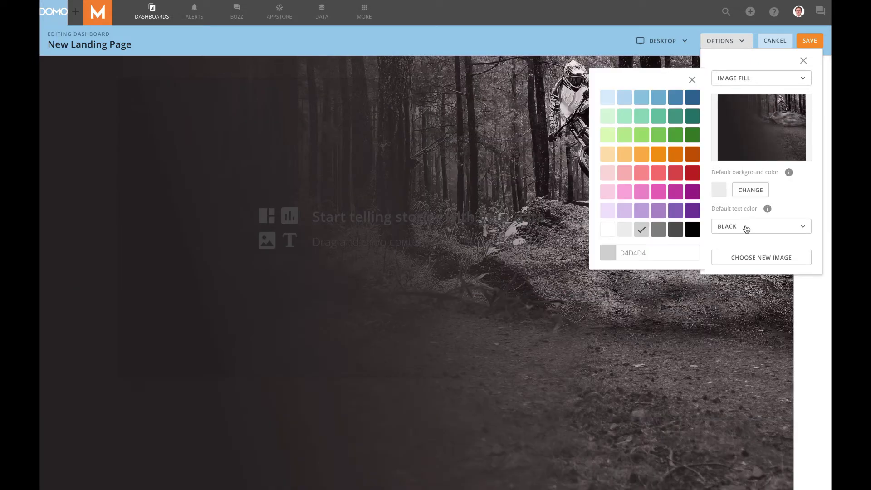
click(742, 227)
click(736, 263)
click(735, 265)
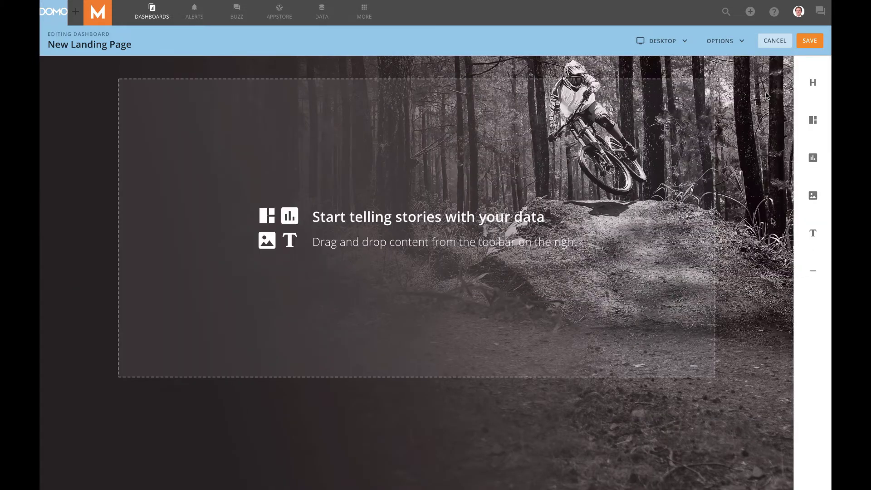
Add two stacked cards, split the lower one in two, and make that row taller.
drag(812, 157, 657, 141)
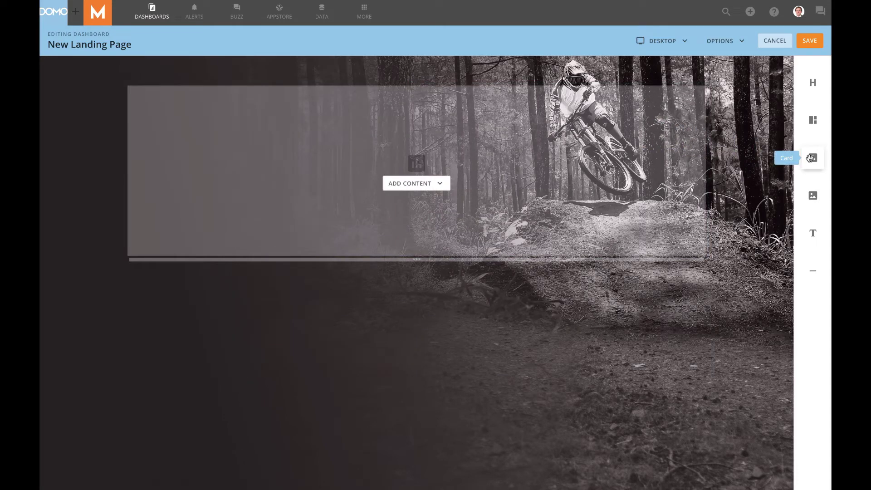
drag(810, 158, 428, 160)
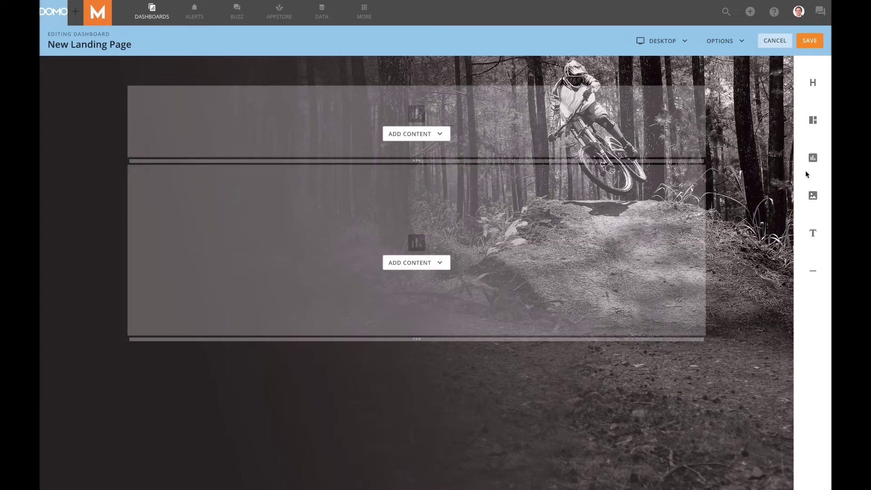
drag(808, 161, 702, 259)
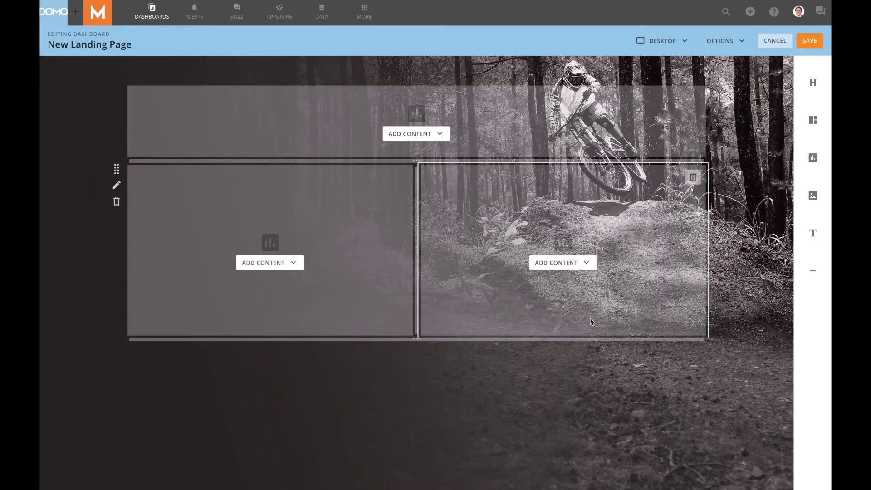
drag(410, 339, 412, 408)
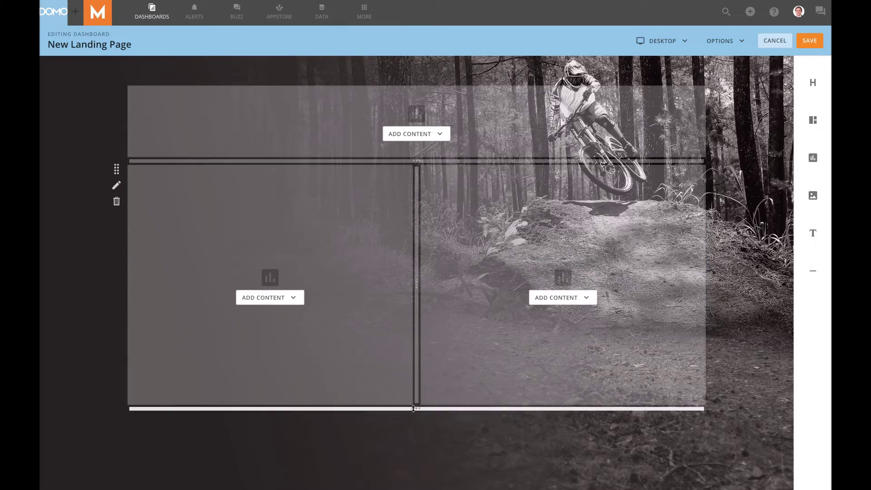
drag(410, 286, 336, 297)
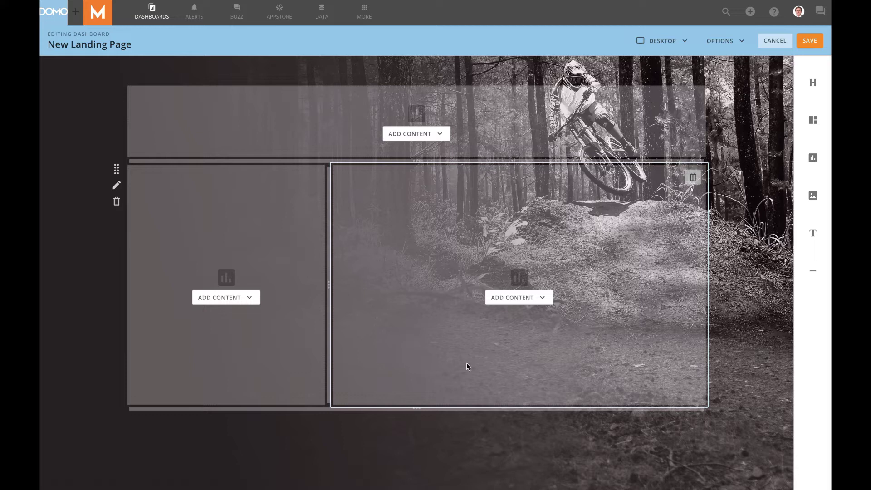
Add a third and fourth card to the lower row and adjust their widths.
drag(813, 157, 697, 331)
drag(813, 157, 704, 254)
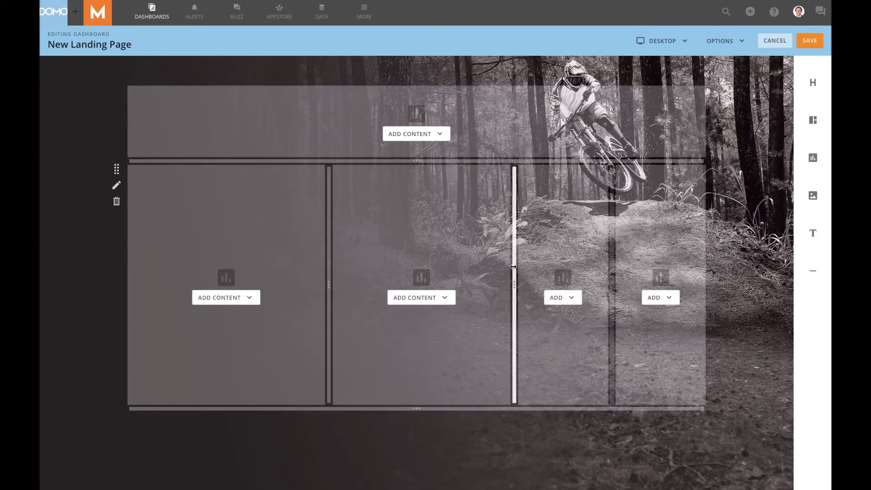
mouse_move(514, 285)
mouse_down()
mouse_move(486, 282)
mouse_move(507, 274)
mouse_up()
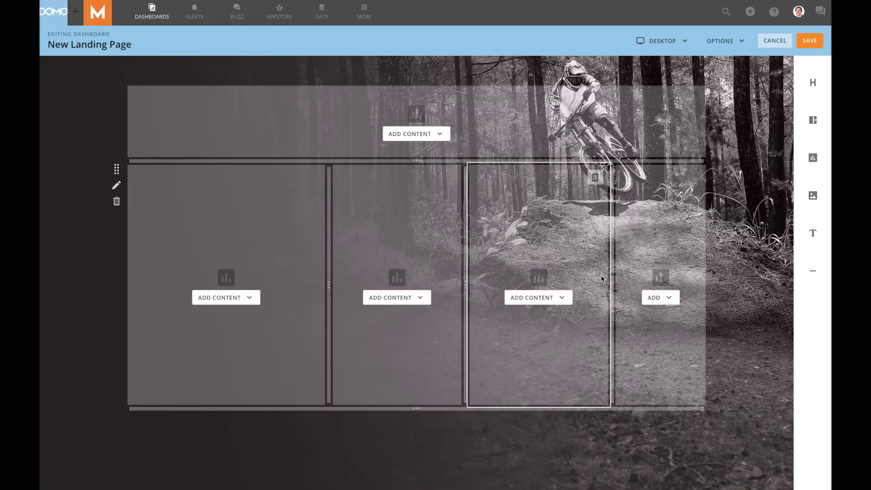
drag(612, 273, 590, 283)
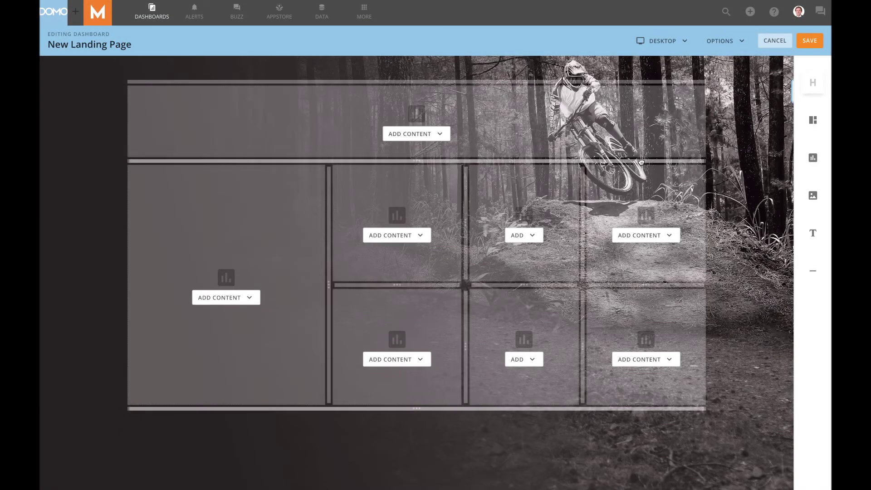
Add a header row reading 'Find the report that matters to you' above the grid.
drag(635, 84, 635, 163)
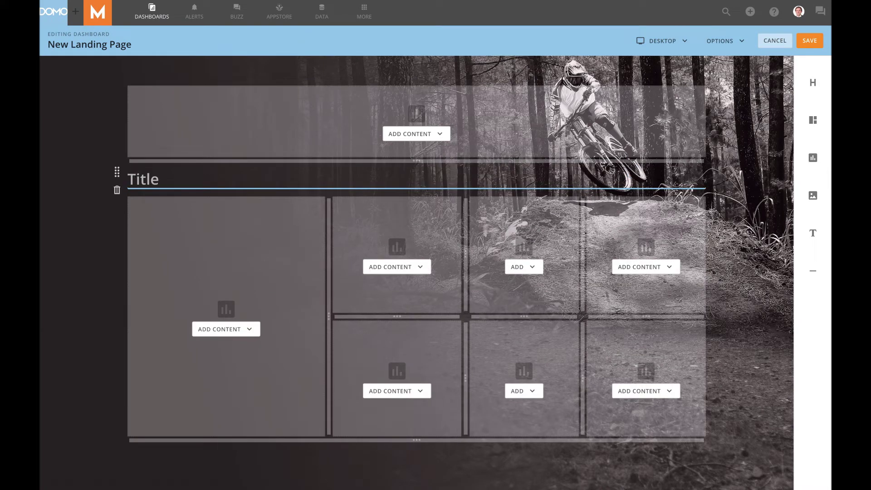
text(Find the )
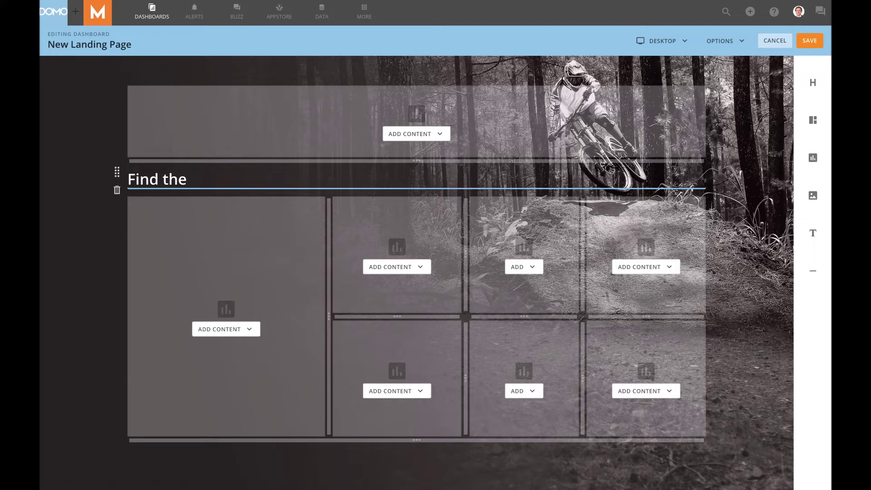
text(report that matter)
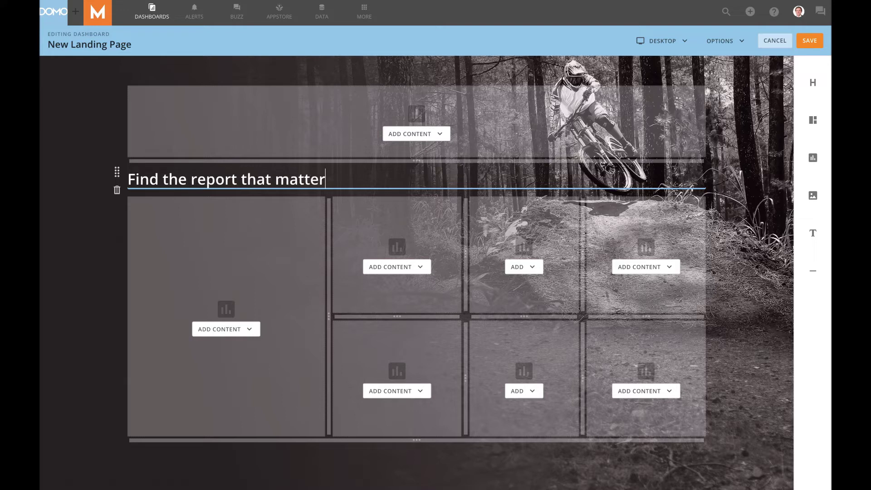
text(s to you)
click(418, 136)
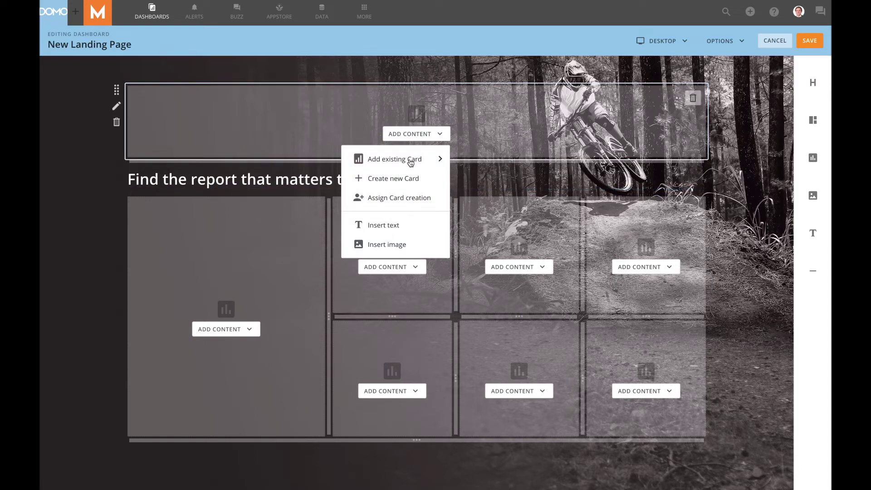
Insert the Landing+page+title.png image into a text box on the top card.
click(395, 231)
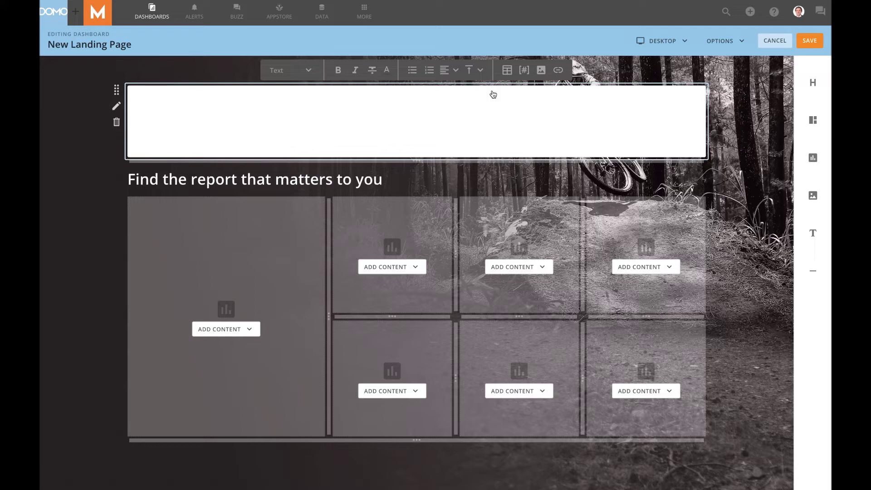
click(541, 70)
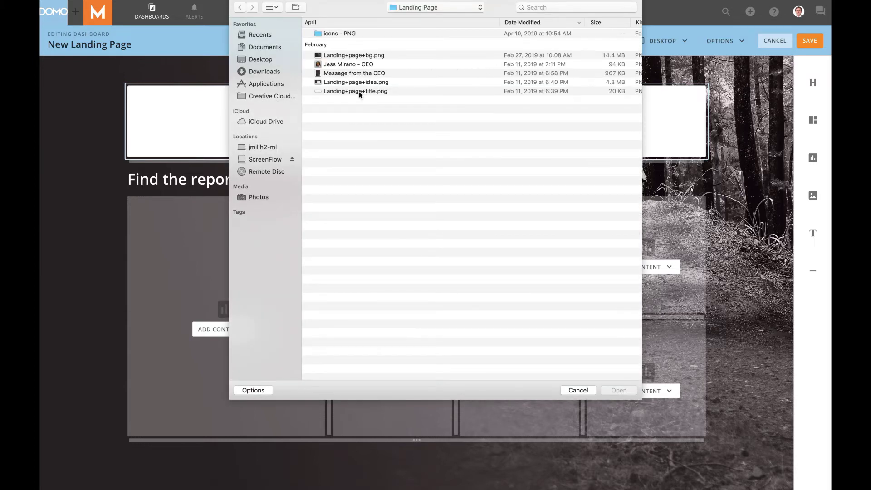
click(358, 91)
click(609, 391)
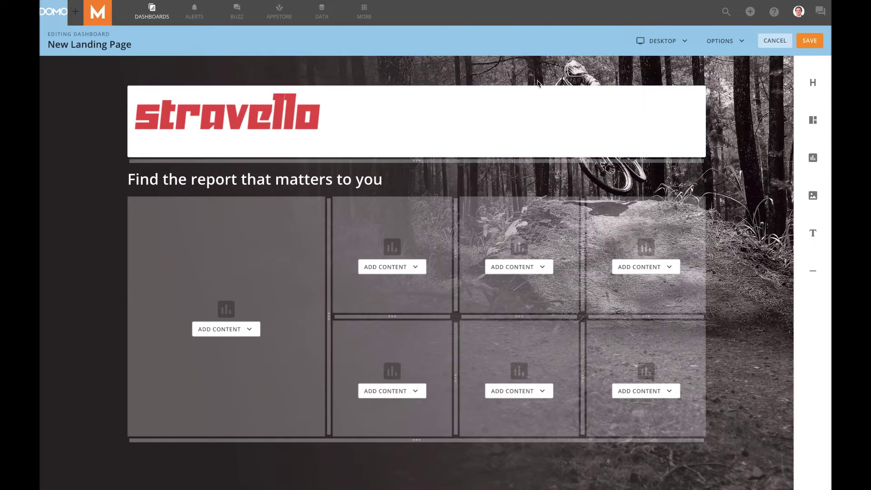
Set the title card's background to No Fill so the photo shows through.
click(663, 99)
click(655, 180)
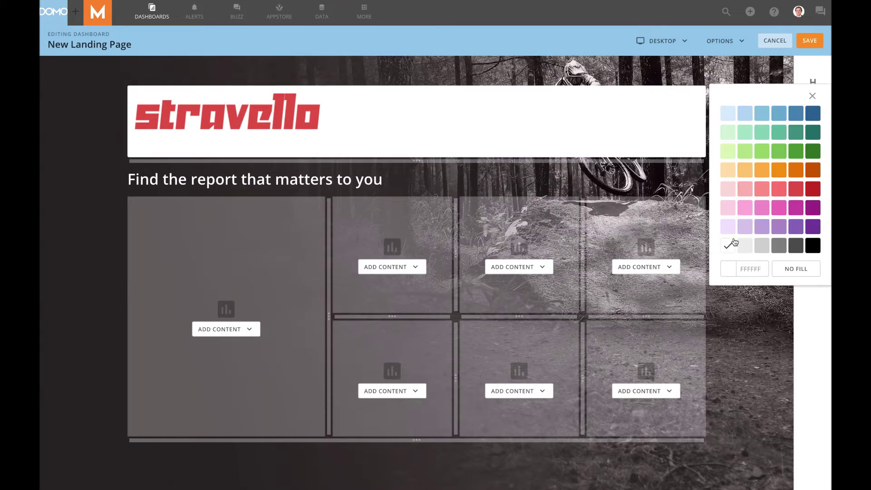
click(789, 270)
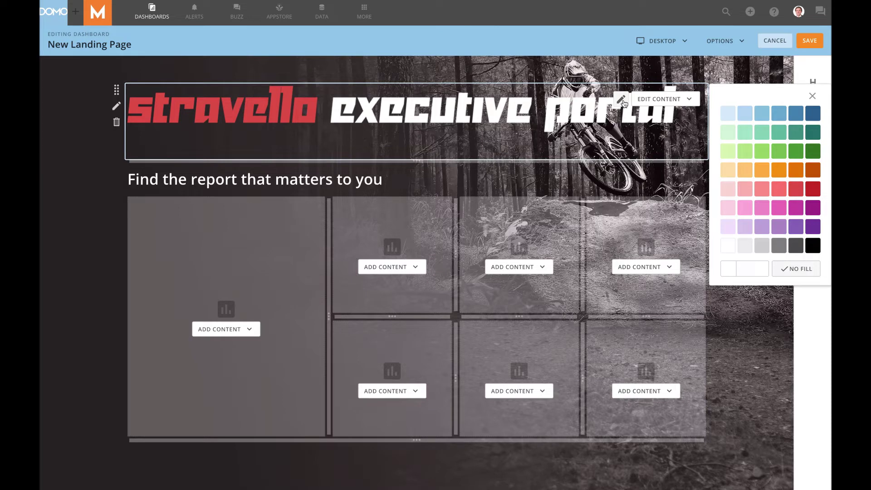
click(621, 100)
click(557, 121)
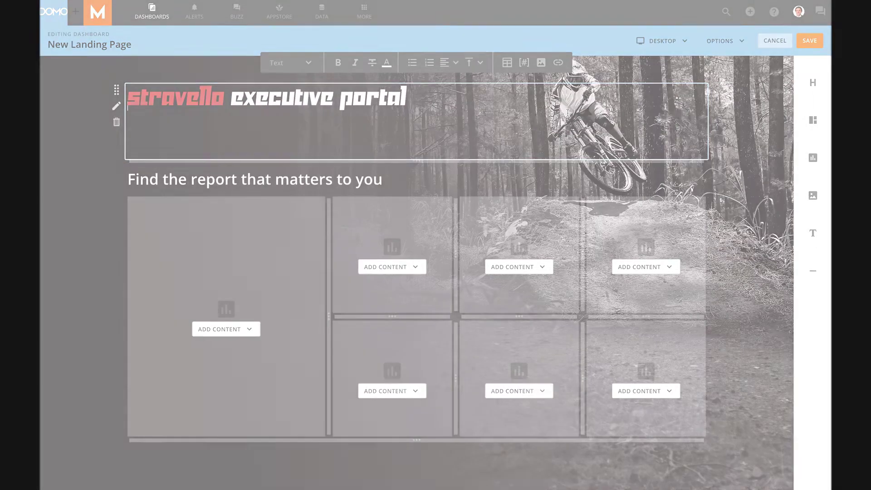
click(238, 307)
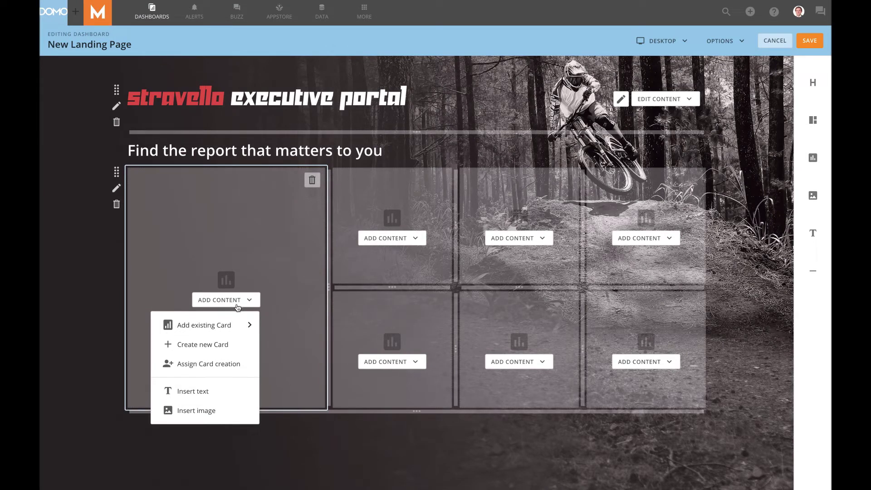
Paste the two-paragraph CEO quote into the large left tile in Subtitle style.
click(202, 391)
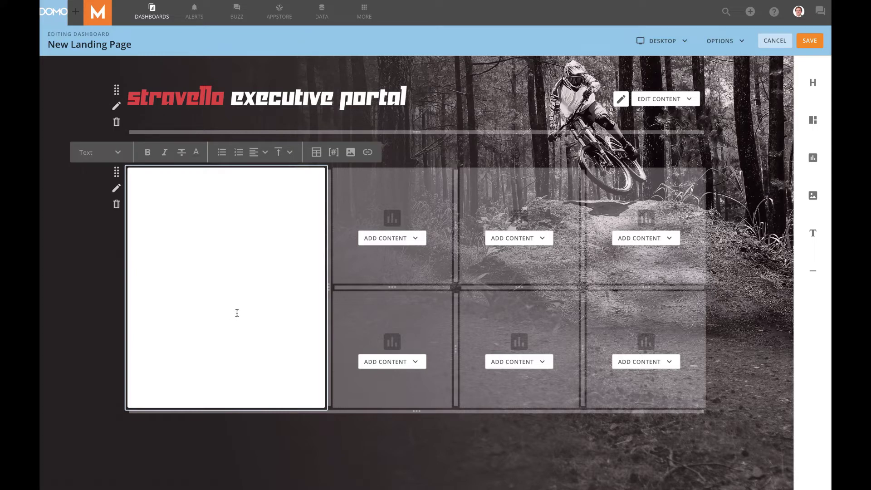
text("Sending it freestyle is great when you're on the mountain, but building a brand and making the best products in the world requires a plan.  "At Stravello, the rider always comes first. That same obsessive mentality that drives our customers to be the fastest on a bike also fuels our passion for producing only the highest quality components, and taking care of the planet in the process.")
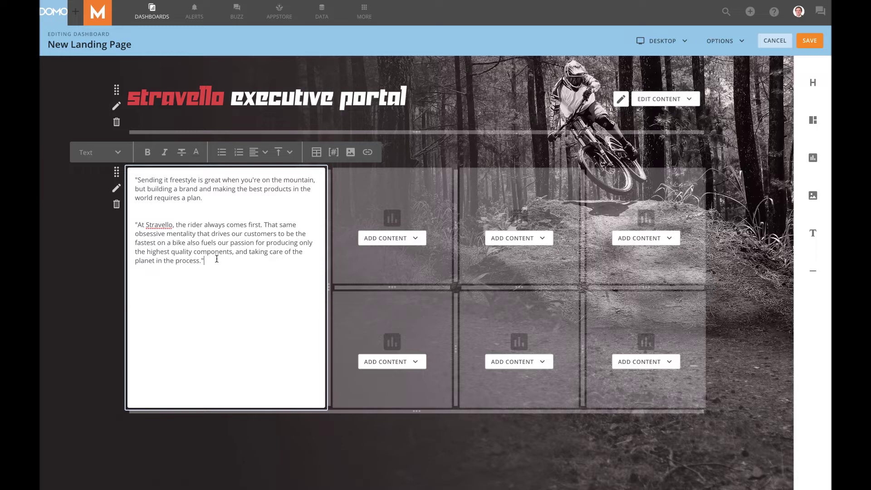
drag(217, 259, 132, 180)
click(115, 156)
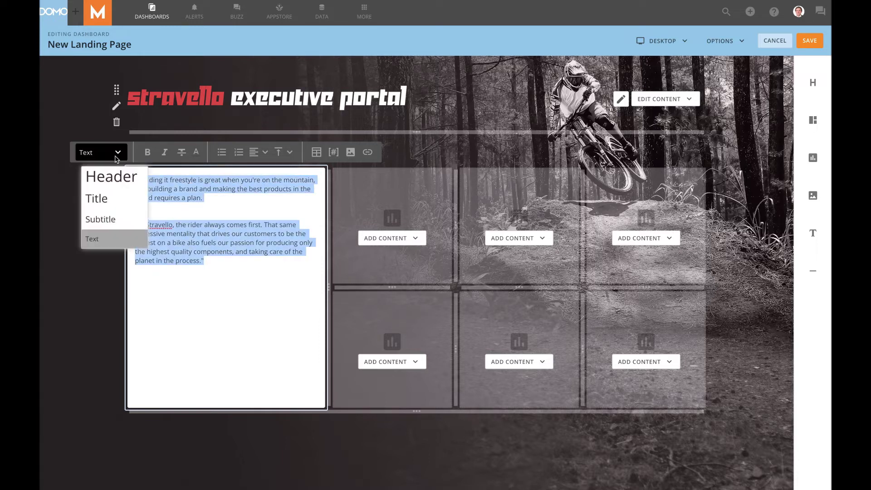
click(119, 222)
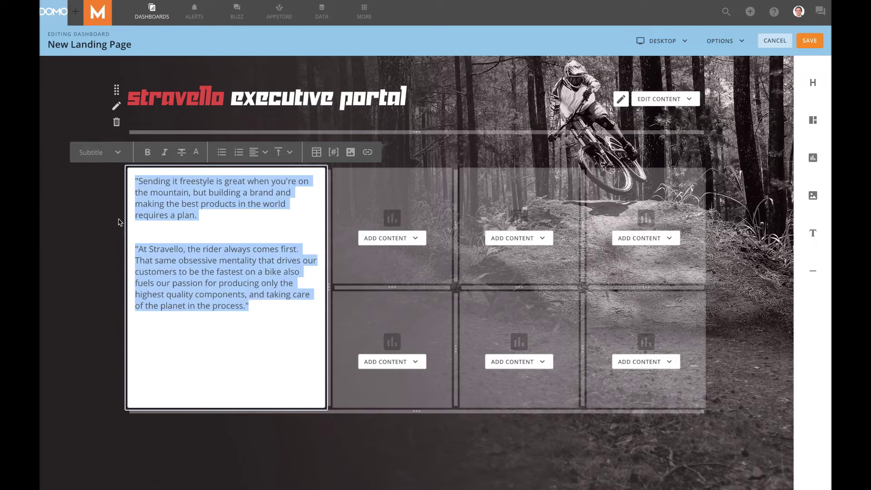
click(277, 323)
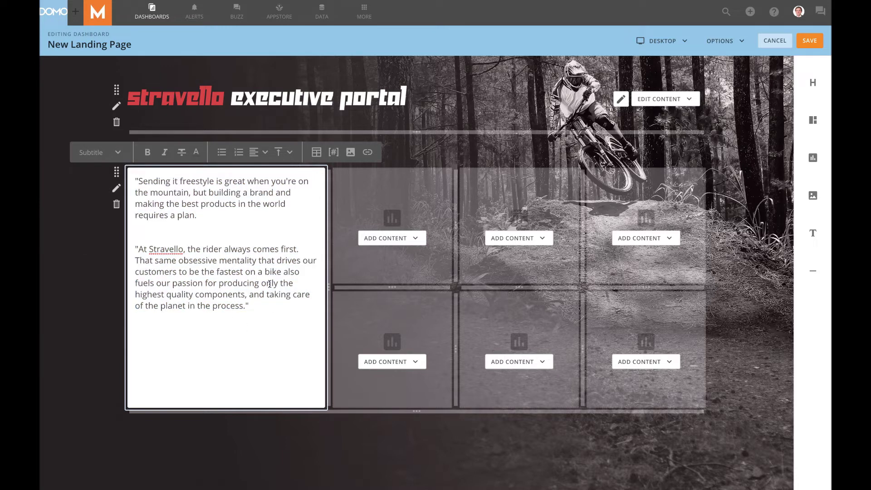
click(83, 252)
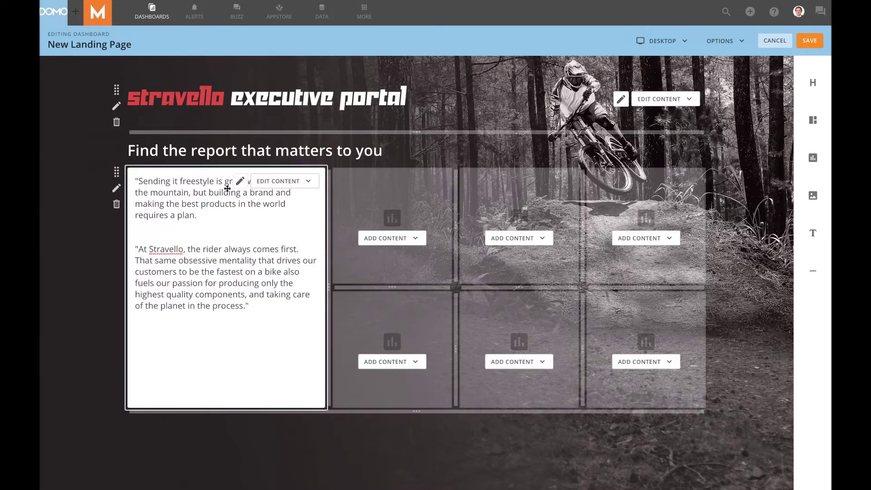
Set the quote tile's background to No Fill.
click(278, 181)
click(276, 267)
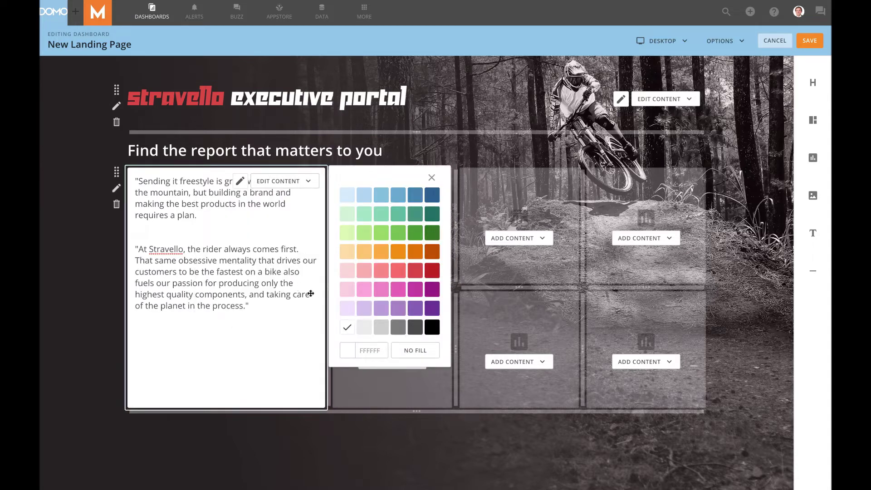
click(406, 352)
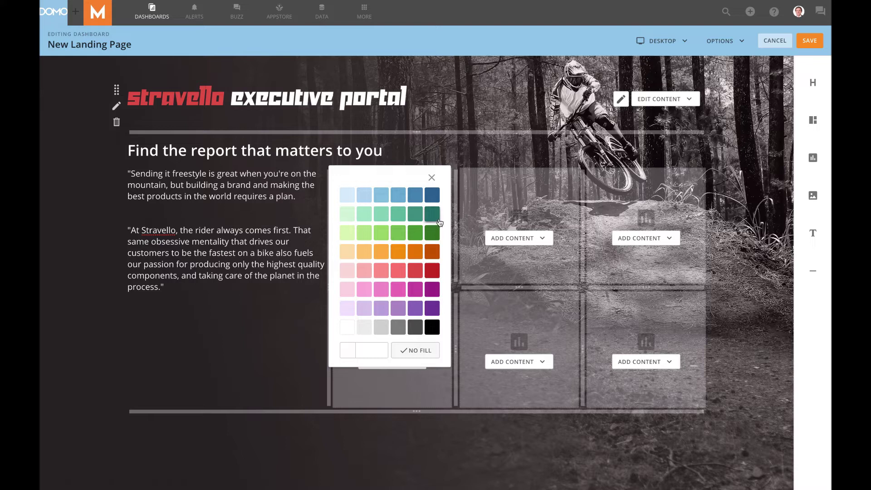
click(432, 178)
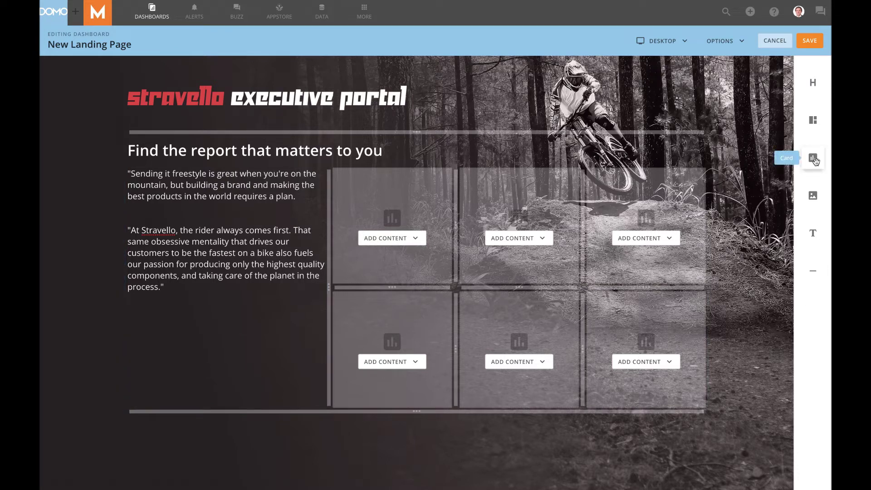
Add two small cards side by side under the quote and narrow the quote column slightly.
drag(814, 160, 226, 389)
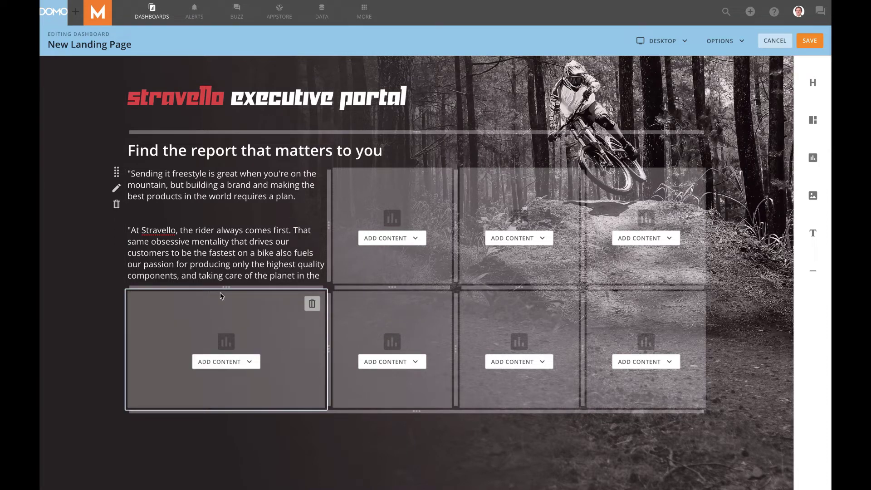
drag(226, 286, 227, 312)
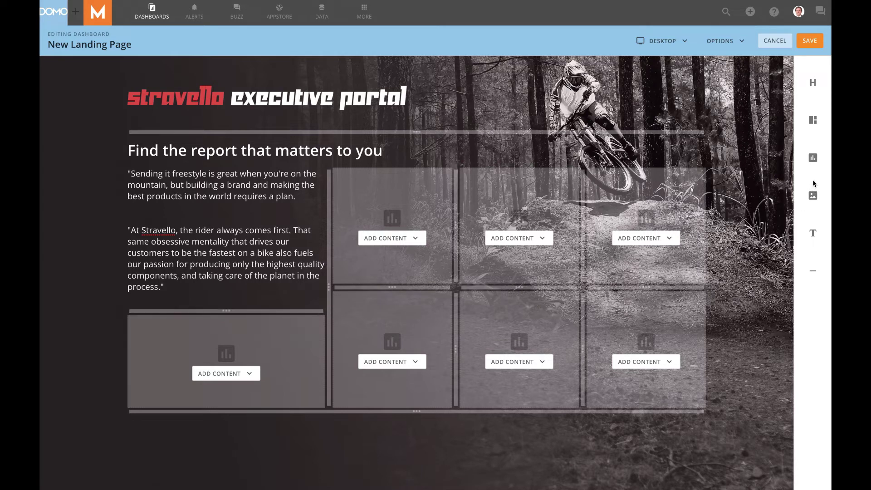
drag(813, 160, 311, 360)
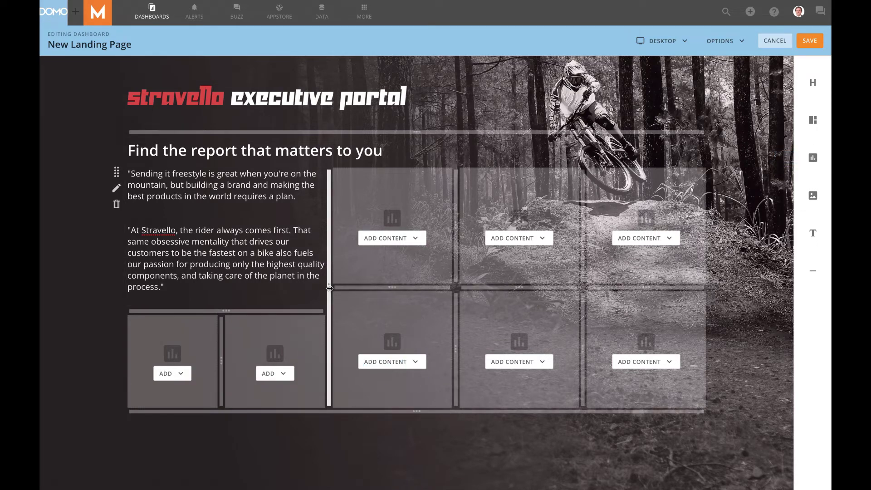
drag(329, 288, 320, 287)
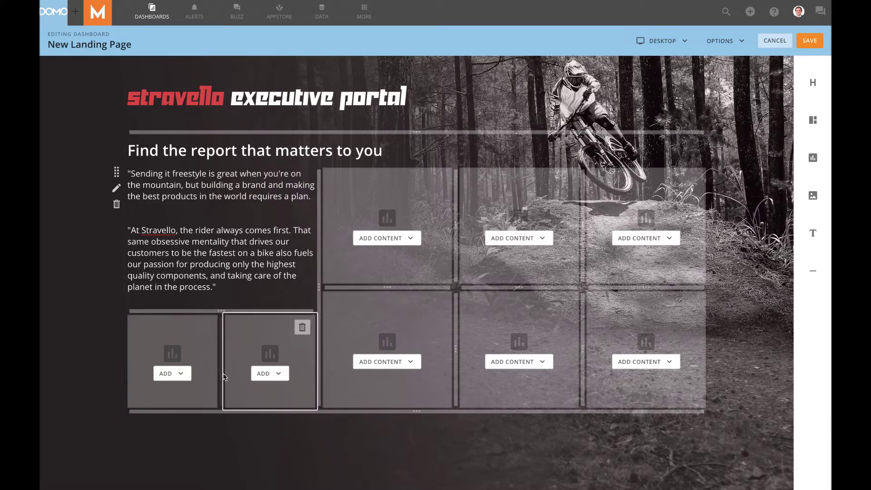
click(272, 375)
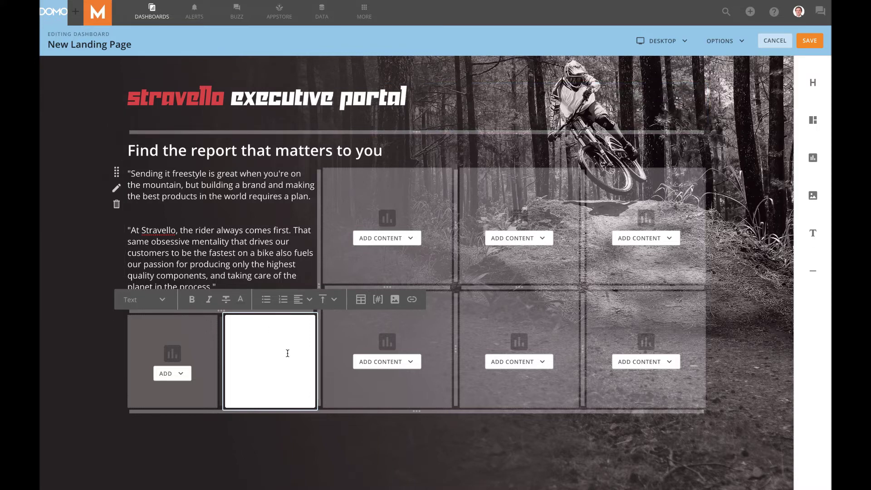
Upload the CEO portrait image into the right small tile.
click(394, 299)
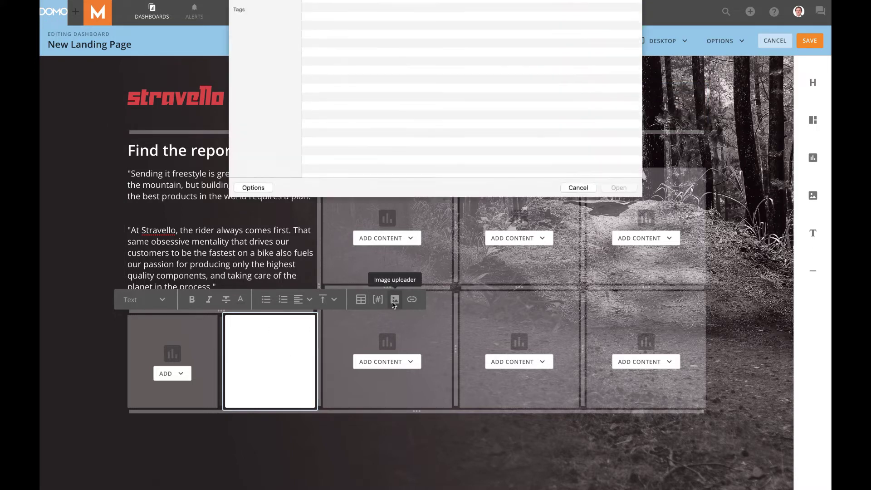
click(336, 63)
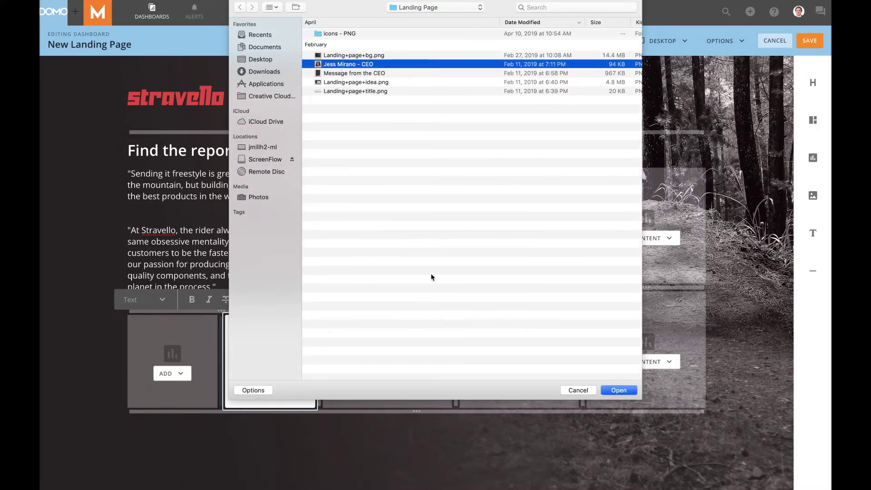
click(618, 390)
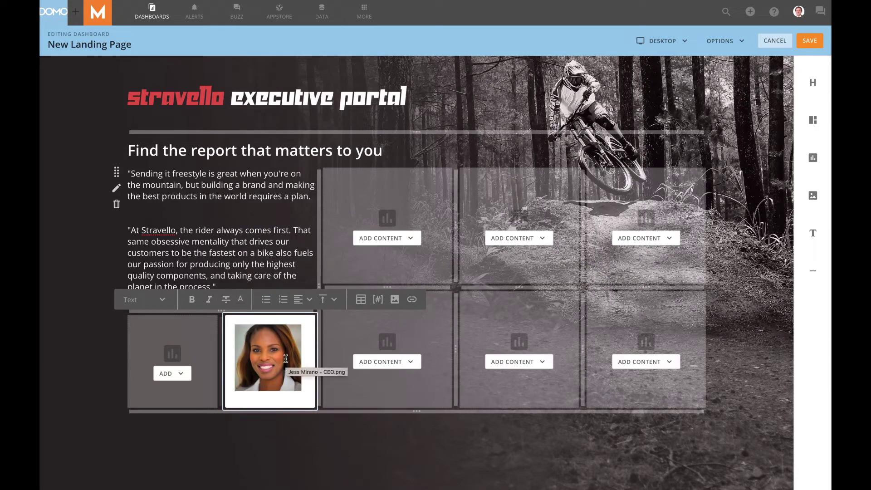
click(278, 443)
Set the photo tile's background to No Fill.
click(299, 328)
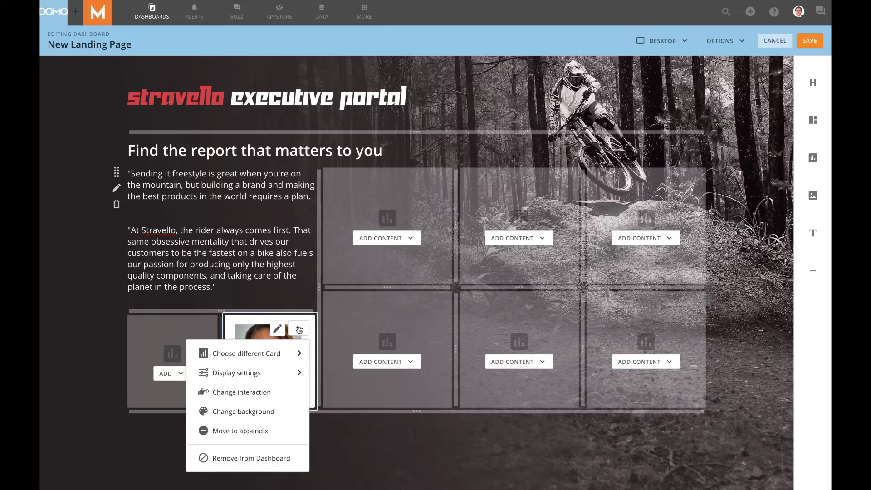
click(275, 411)
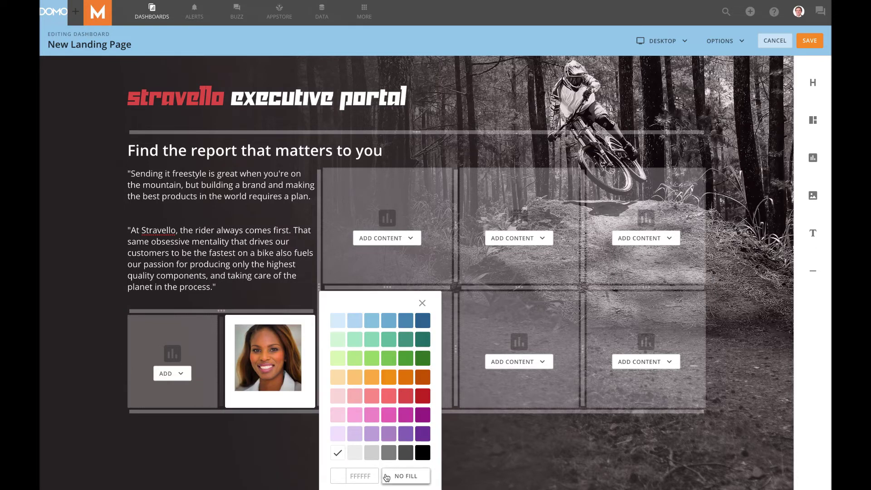
click(402, 476)
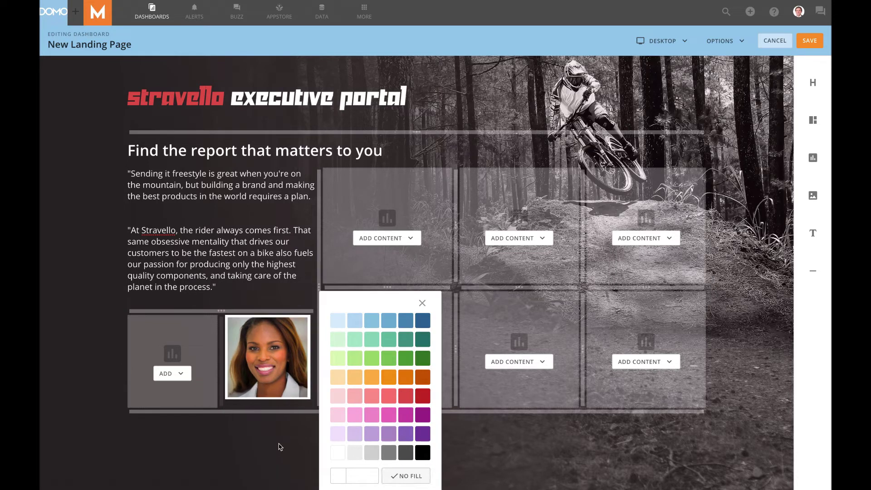
click(278, 445)
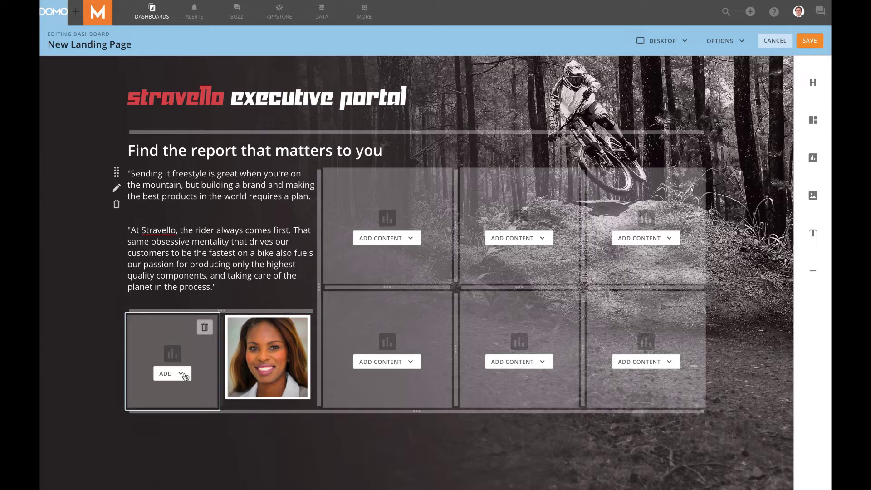
Enter the CEO's name and 'Chief Executive Officer' in the left tile, making the name a bold Header.
click(177, 374)
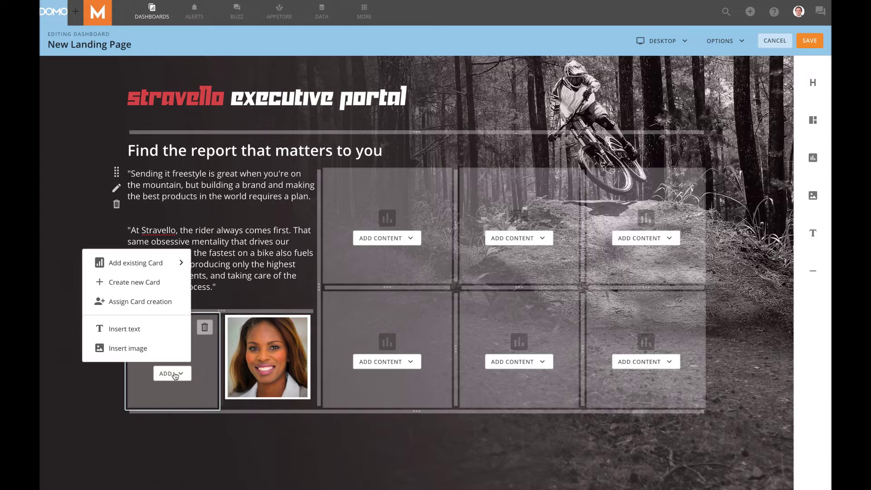
click(149, 326)
text( Chi)
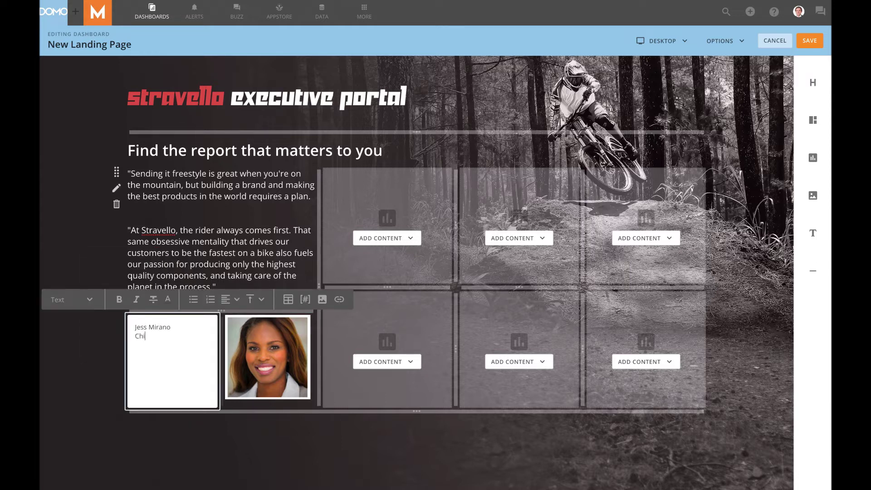
text(ef Executive Officer)
drag(171, 327, 134, 328)
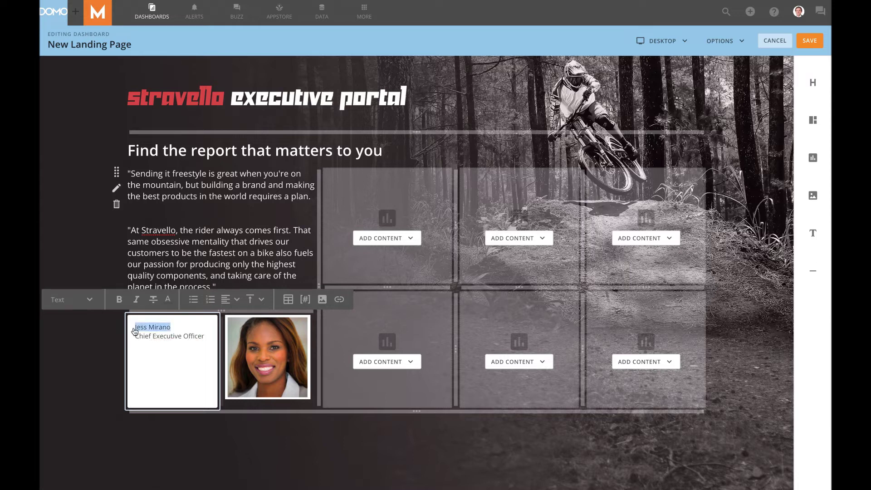
click(86, 300)
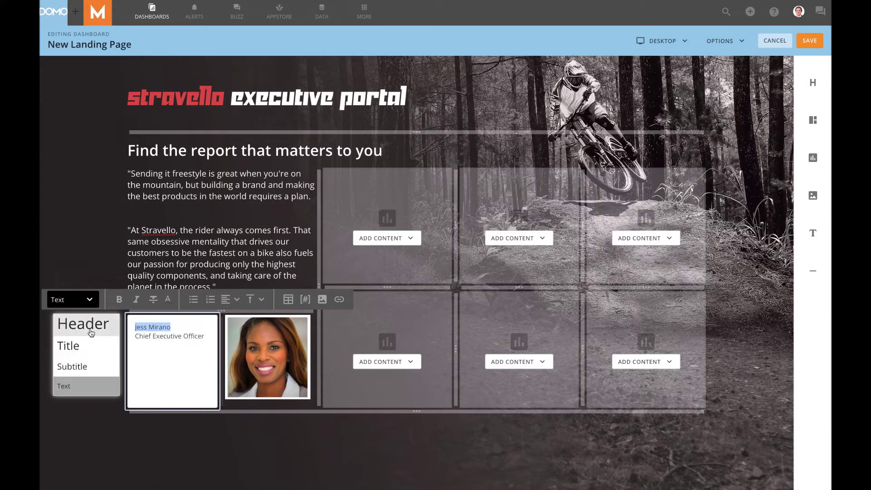
click(91, 333)
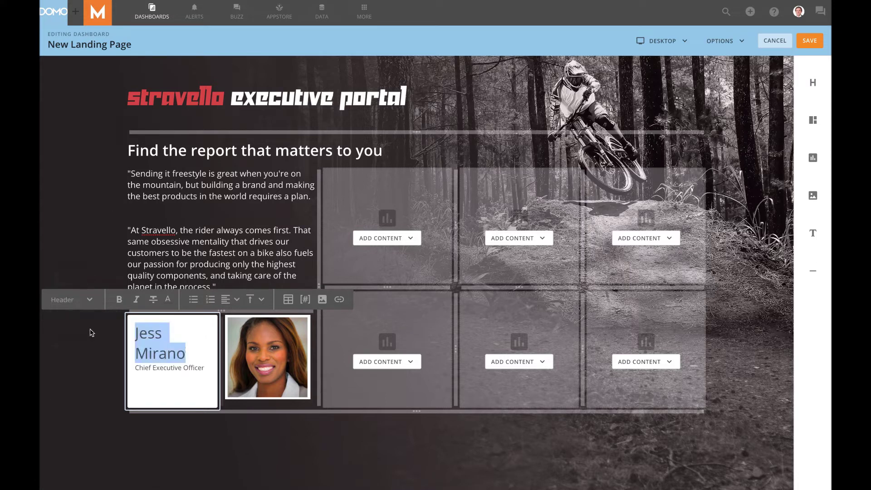
click(119, 300)
Make the 'Chief Executive Officer' line a Subtitle in red D66155.
drag(135, 368, 201, 373)
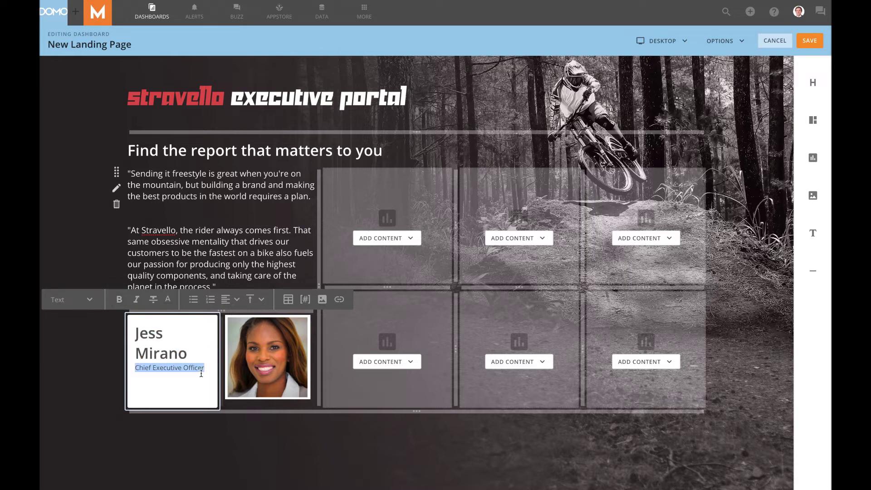
click(166, 301)
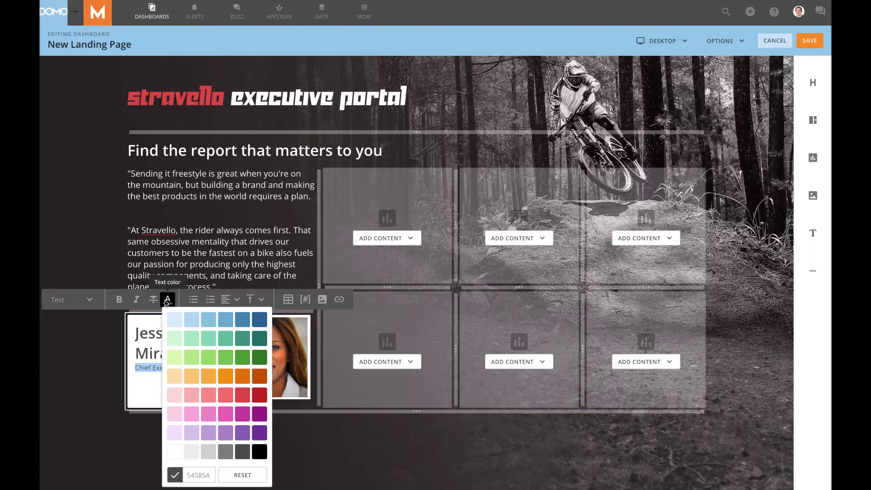
click(200, 476)
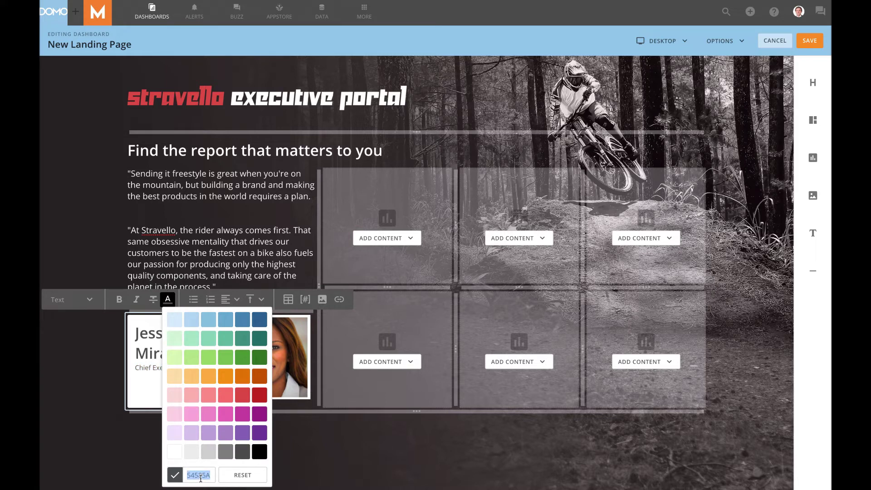
text(D6)
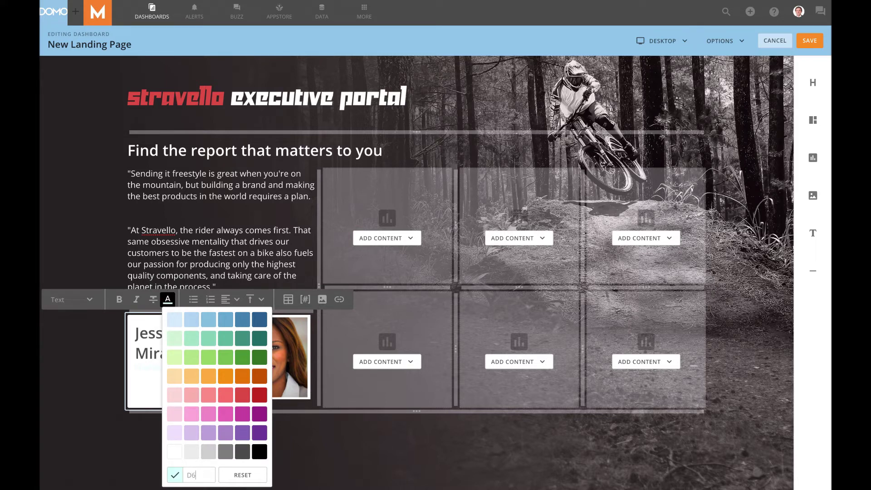
text(6155)
key(Return)
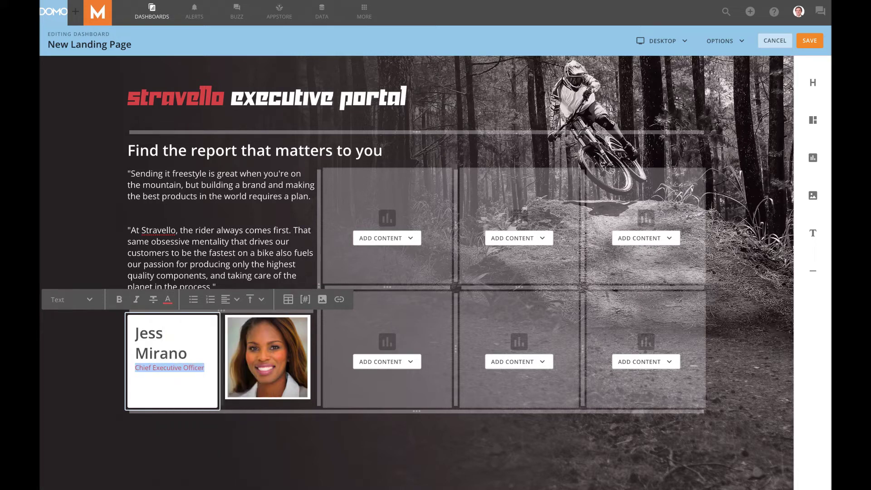
click(82, 303)
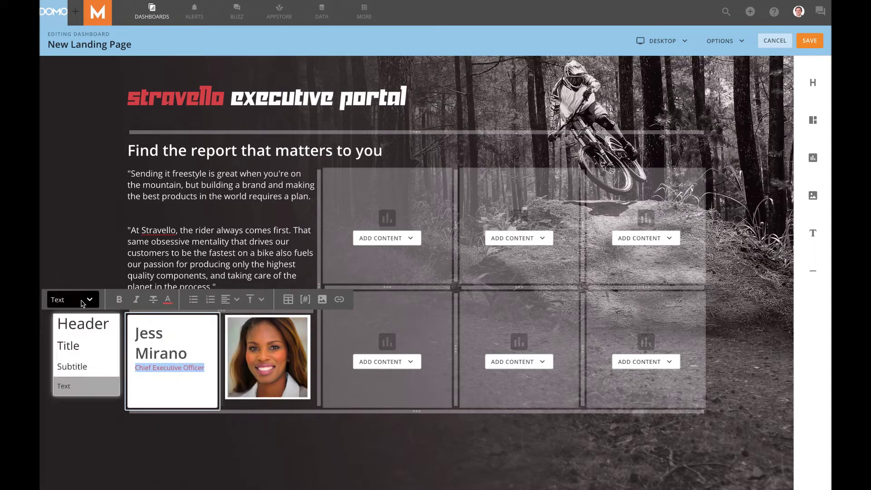
click(83, 368)
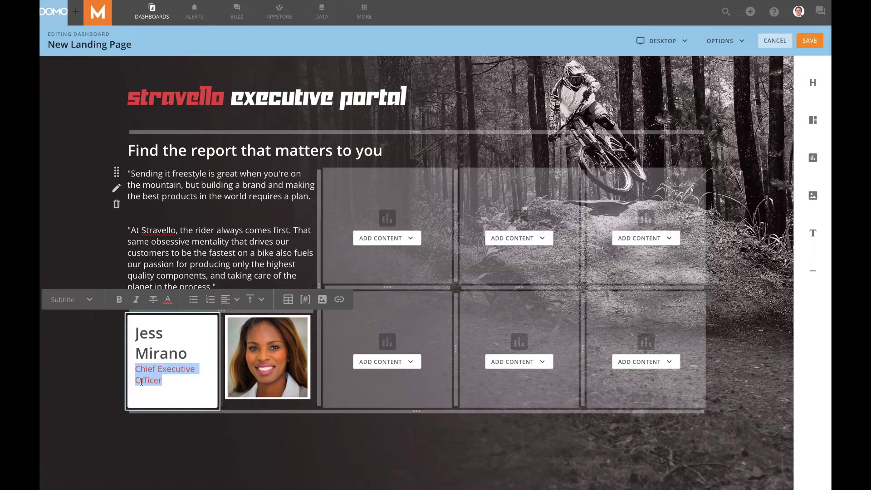
click(106, 346)
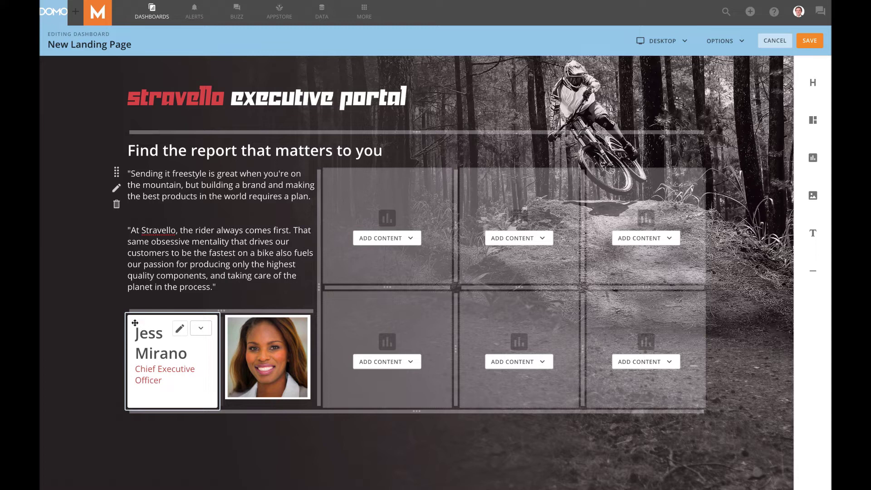
Set the CEO name card's background to No Fill.
click(201, 328)
click(151, 410)
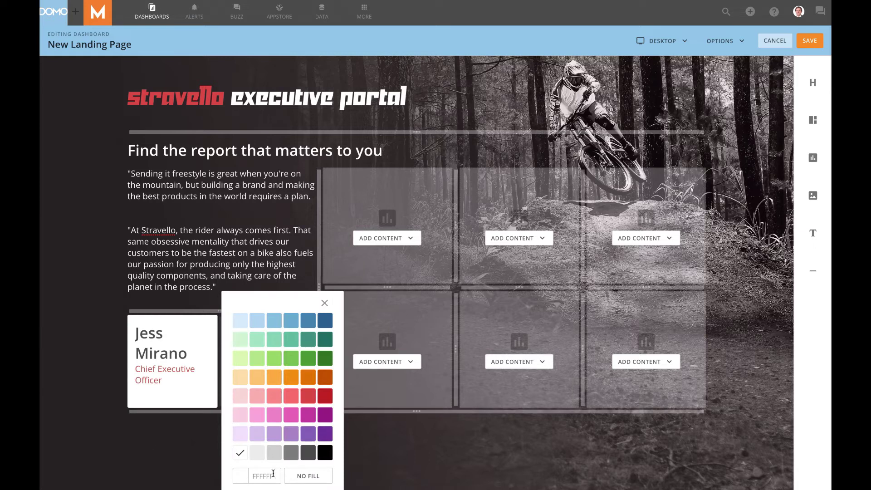
click(301, 482)
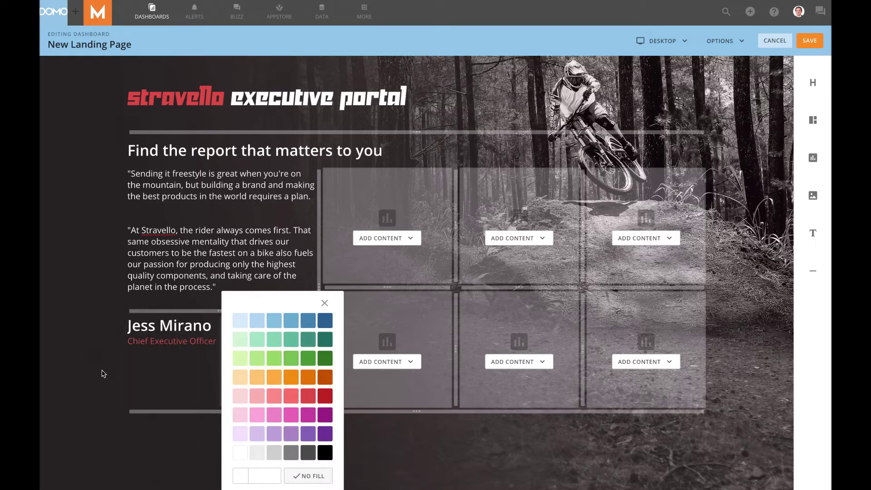
click(144, 346)
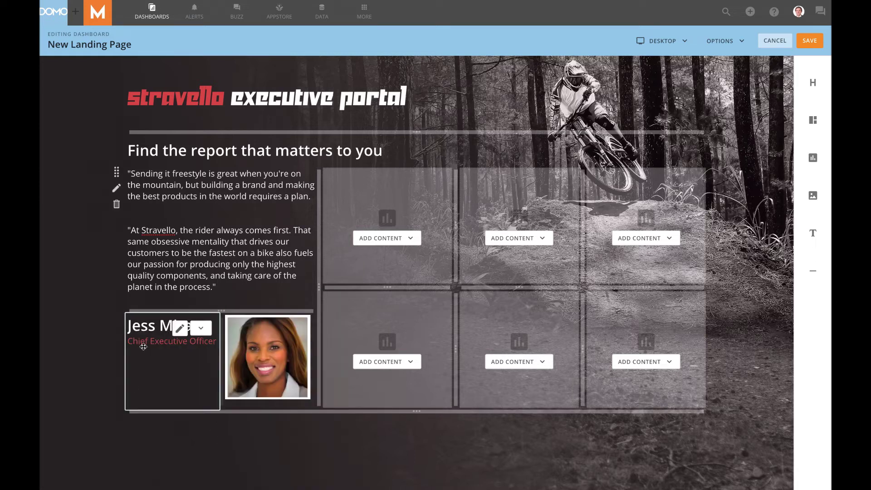
Centre the name and title text horizontally and vertically in the card.
click(180, 327)
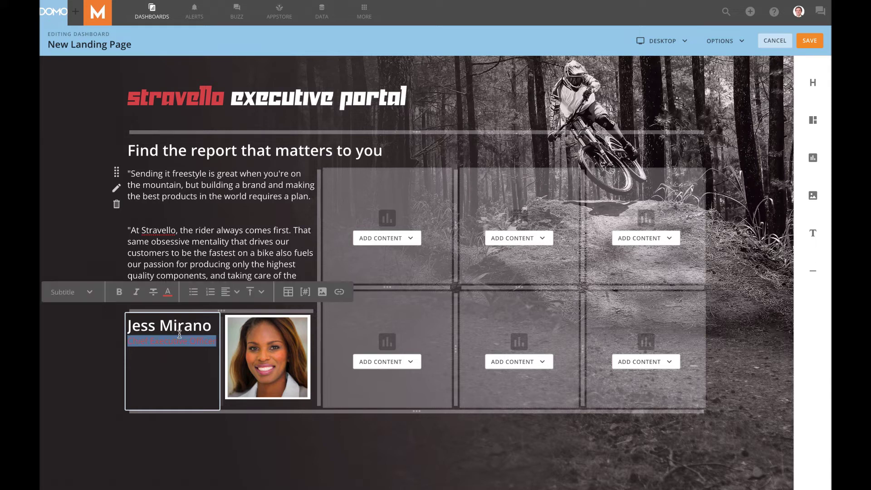
click(191, 362)
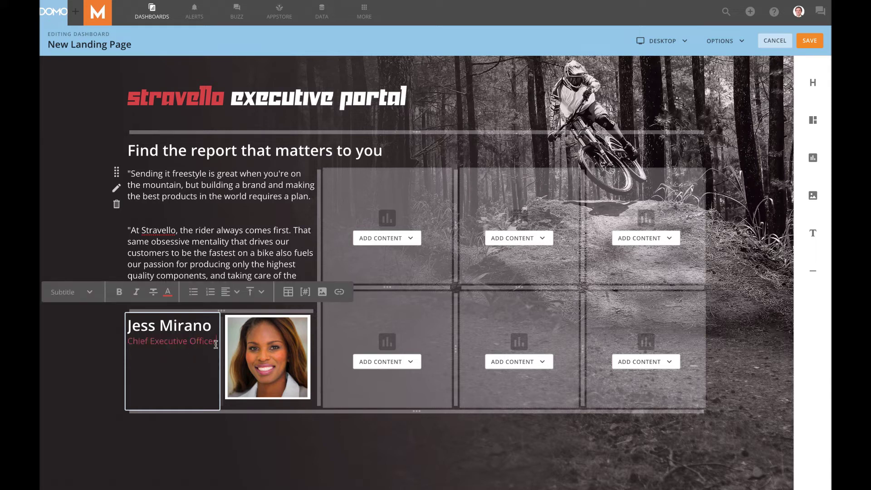
drag(217, 341, 128, 328)
click(231, 292)
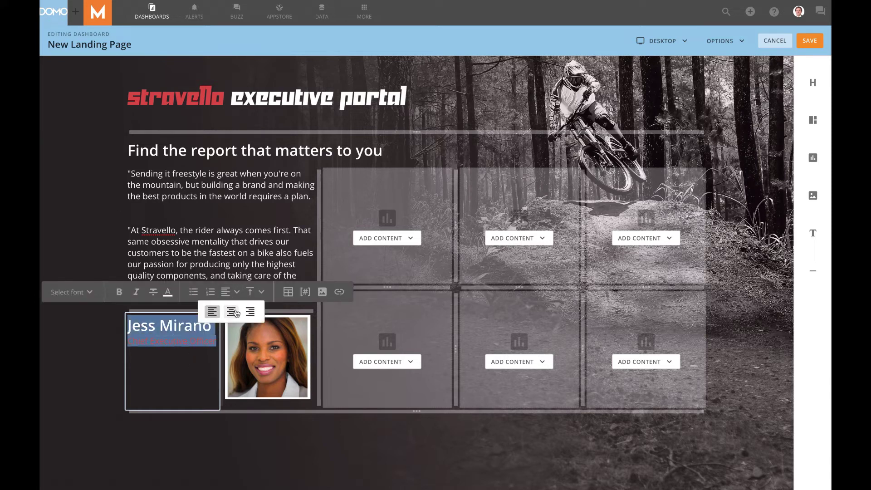
click(231, 312)
click(254, 292)
click(255, 312)
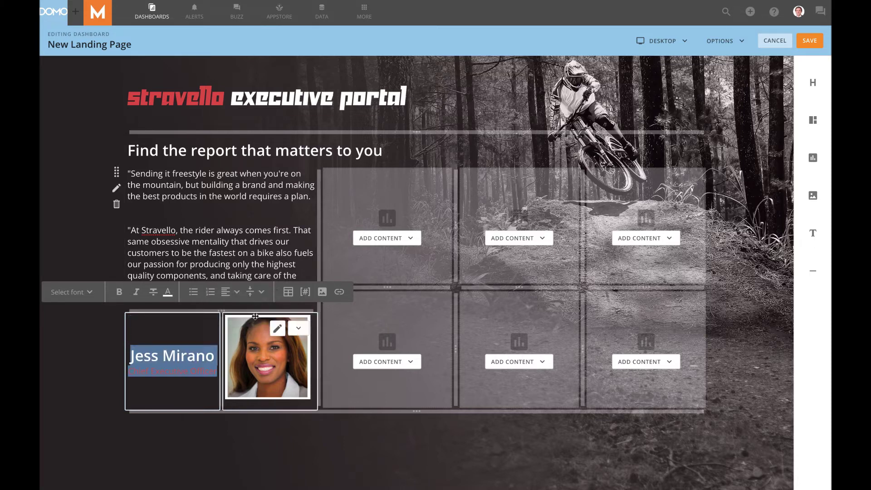
Shrink the CEO photo, centre it both ways in its card, and save the page.
click(259, 343)
click(259, 343)
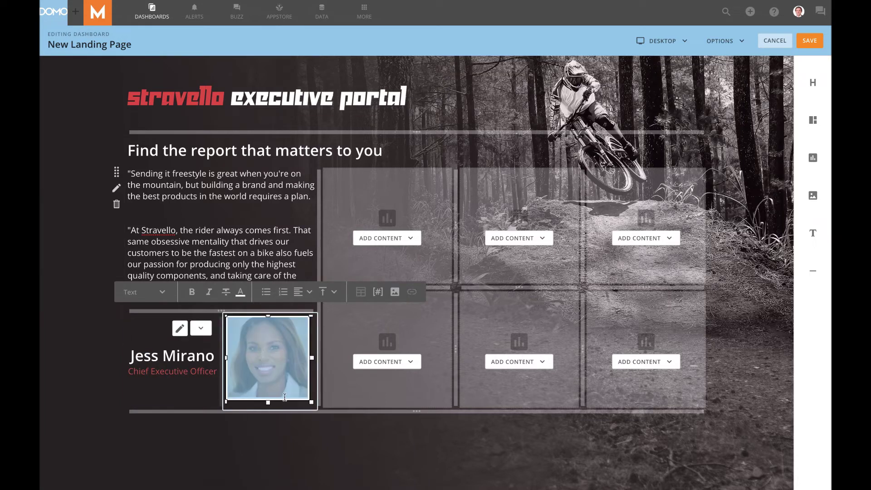
drag(312, 403, 303, 393)
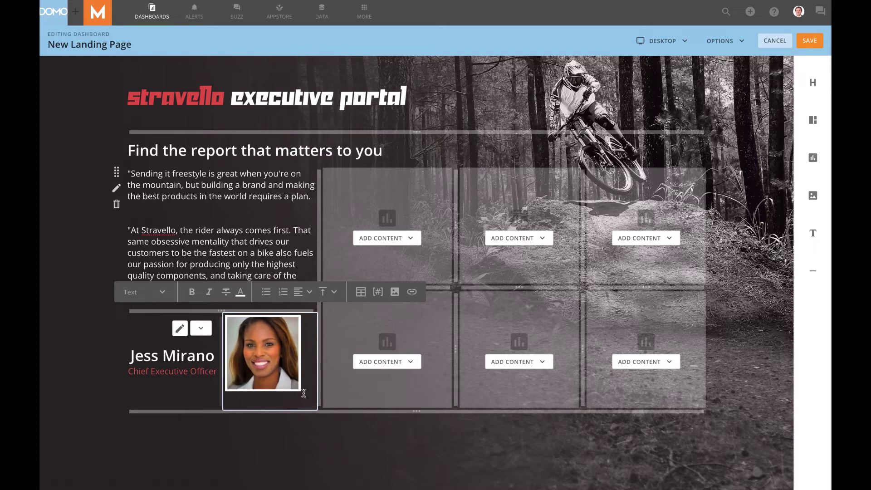
click(325, 291)
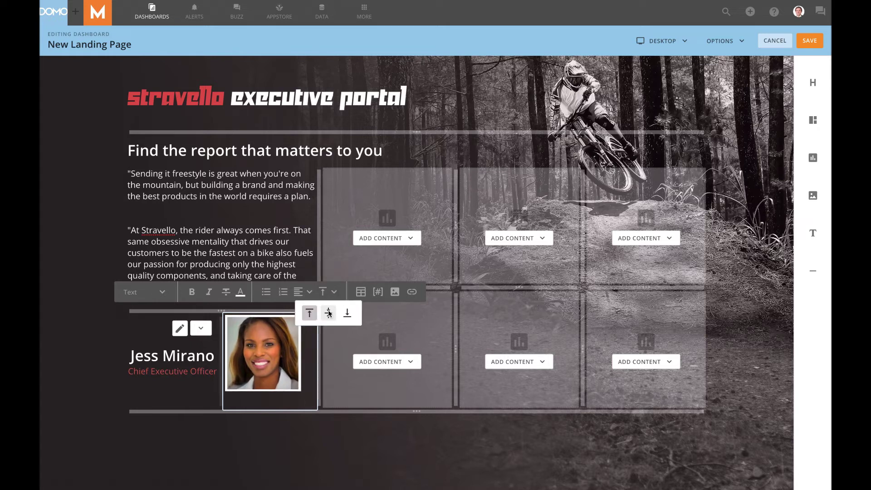
click(328, 312)
click(304, 294)
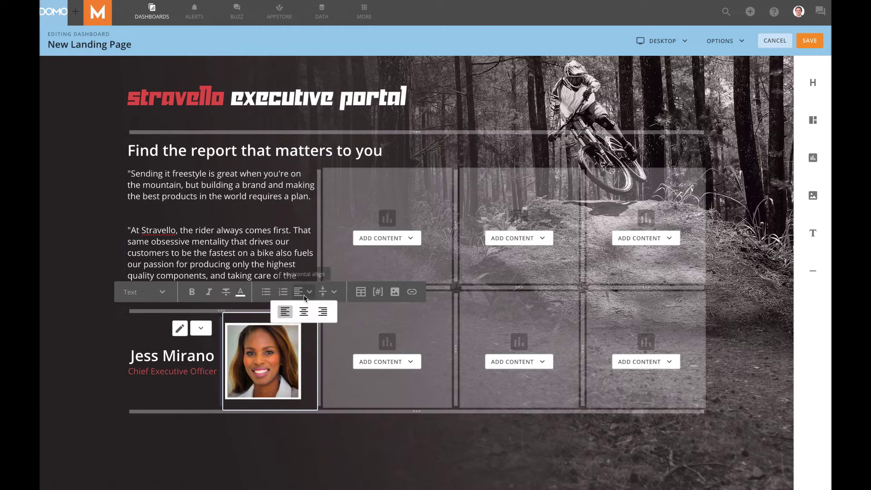
click(304, 311)
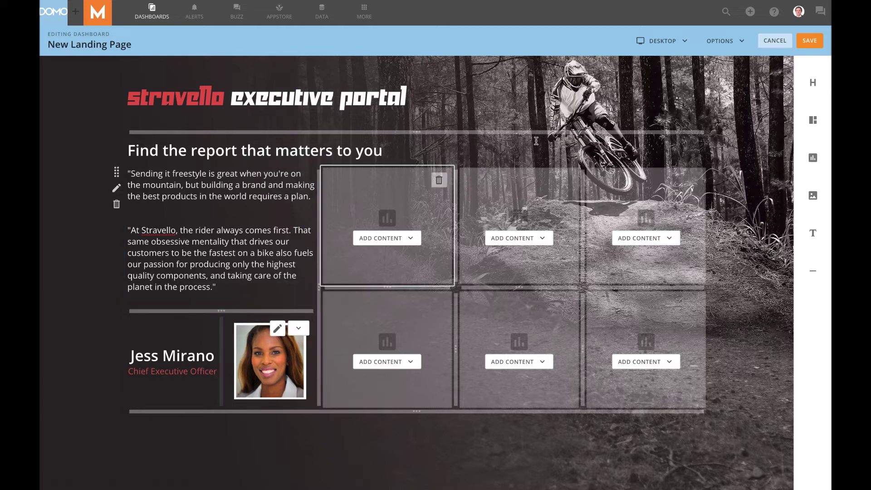
click(809, 41)
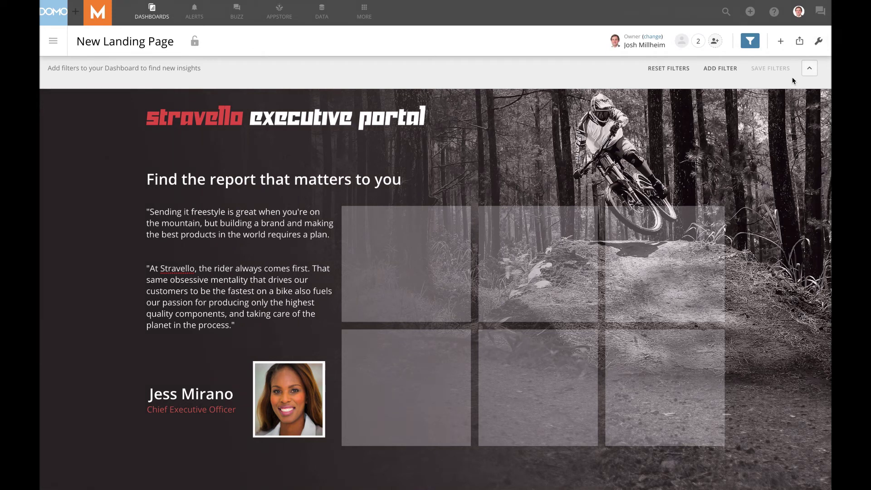
Reopen the saved landing page with Edit Dashboard from the wrench menu.
click(818, 42)
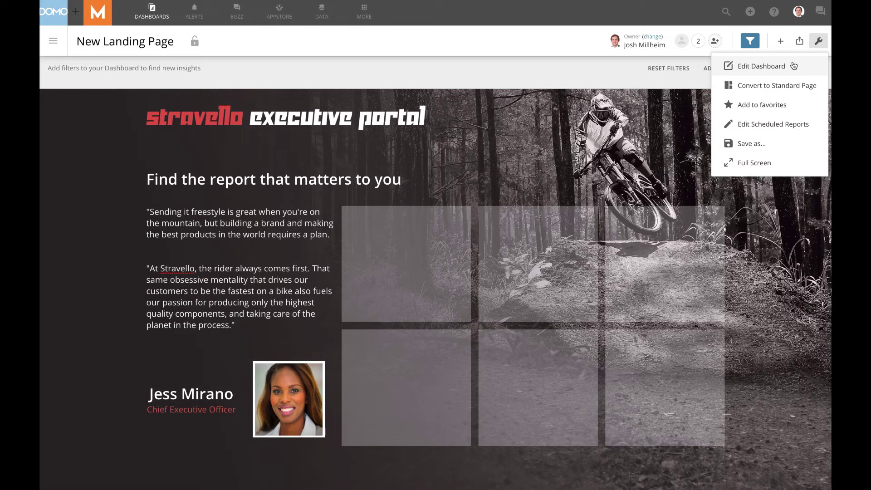
click(793, 66)
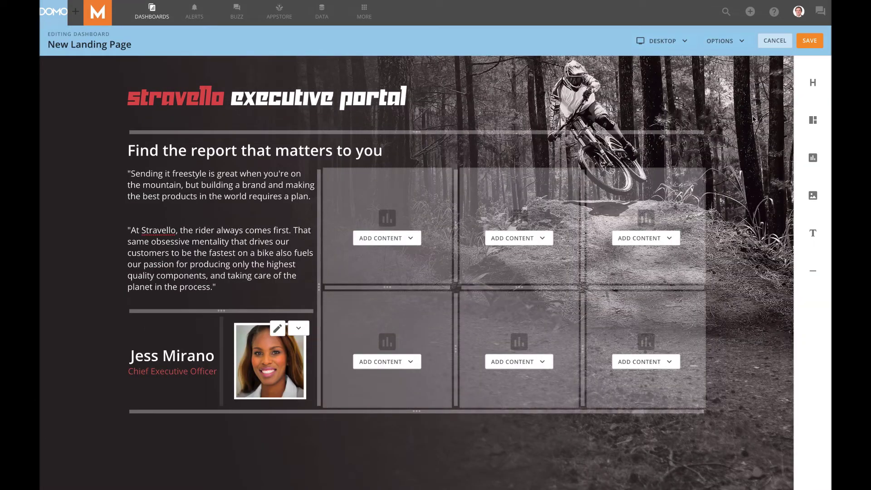
Put a bold Title-style 'SALES' text box in the first grid tile, then begin inserting a picture.
click(390, 238)
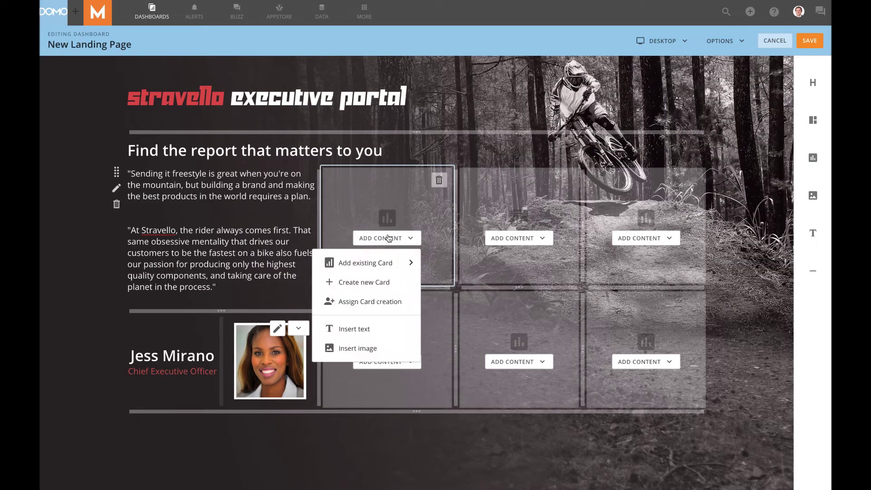
click(368, 334)
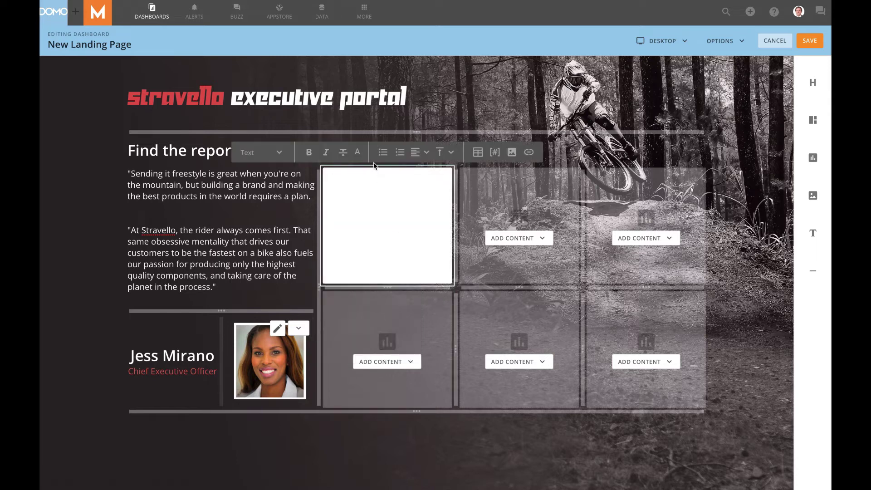
text(SALES)
key(ctrl+a)
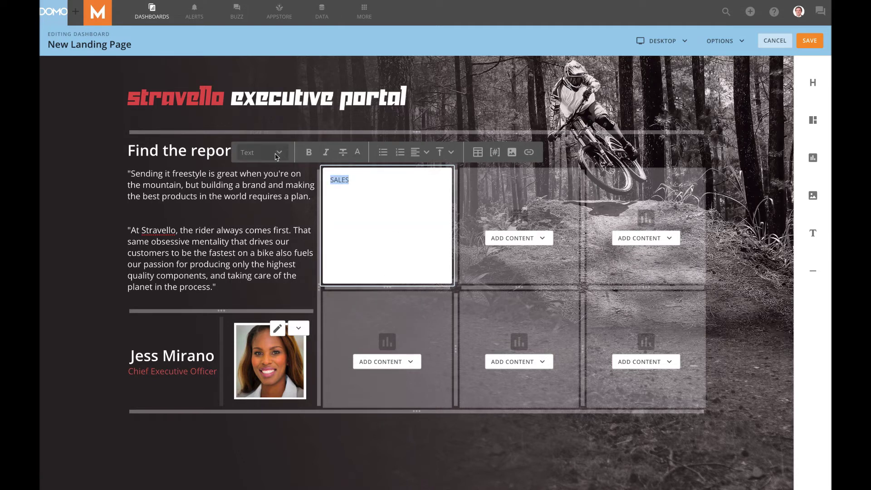
click(275, 153)
click(274, 201)
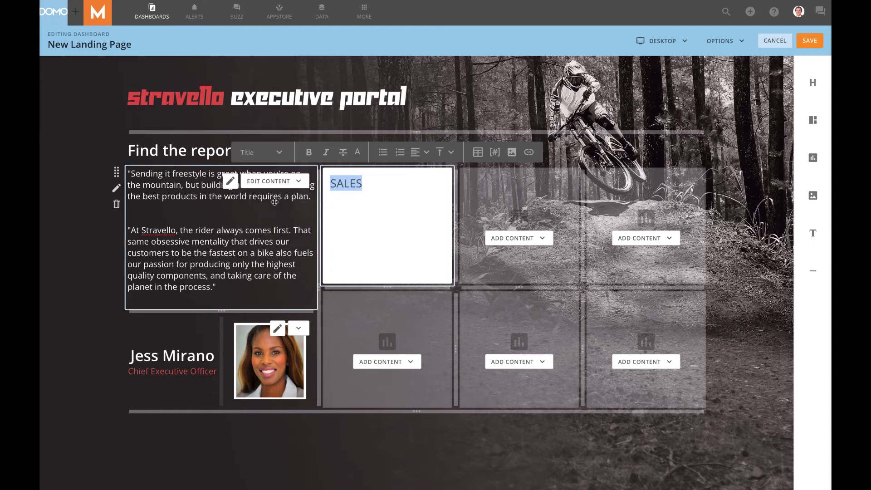
key(ctrl+b)
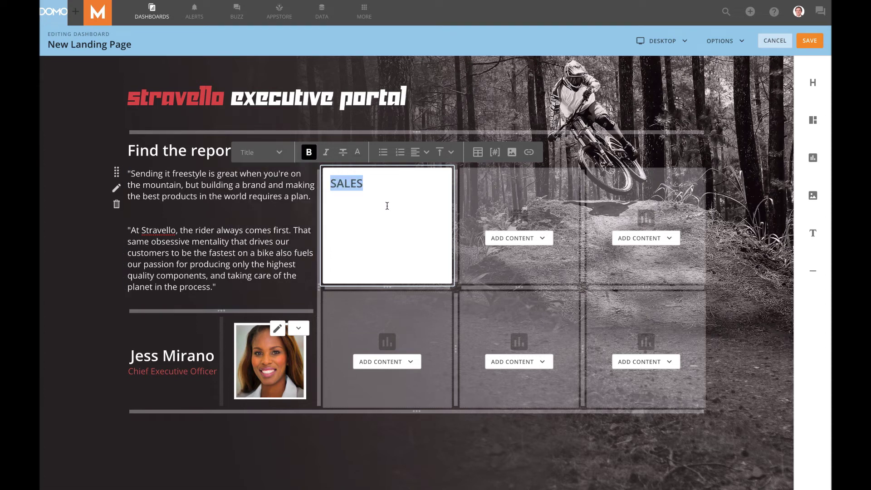
click(394, 199)
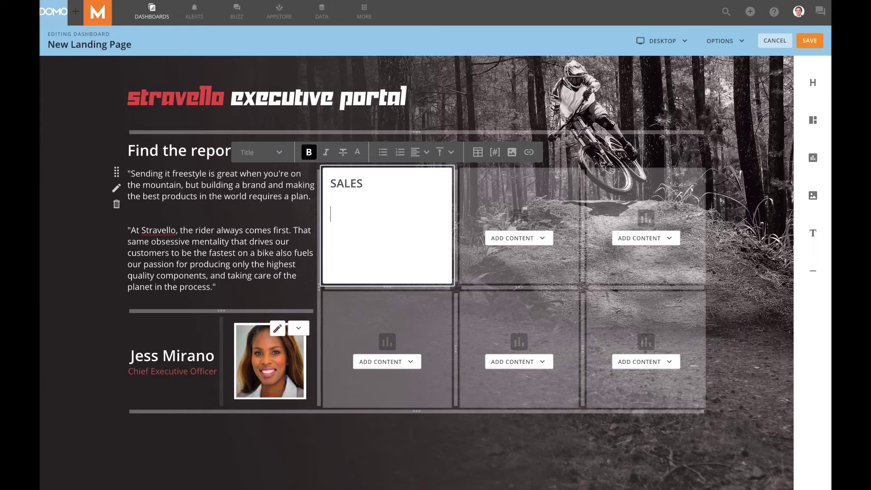
click(511, 153)
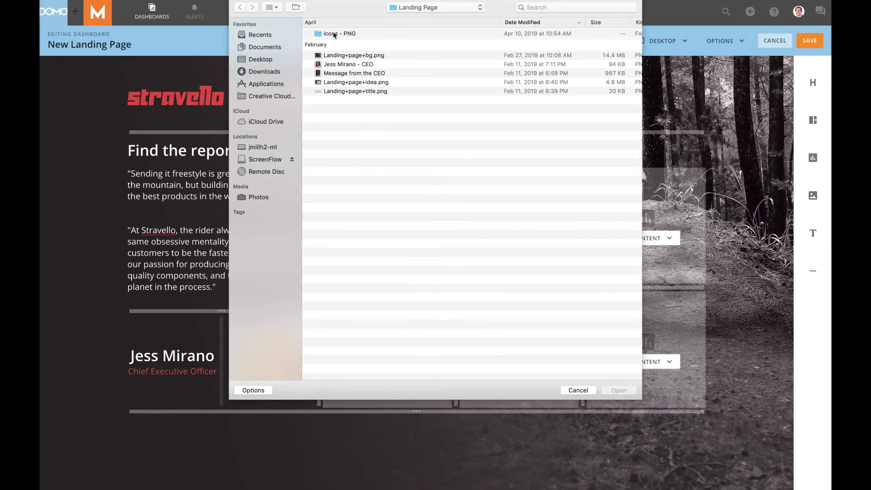
Insert sales.png from the icons - PNG folder into the SALES tile and shrink it to fit.
double_click(342, 33)
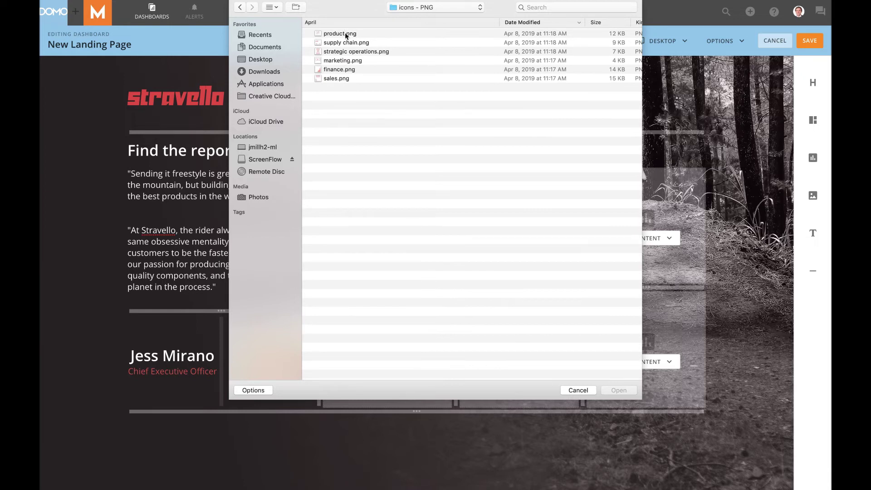
click(331, 79)
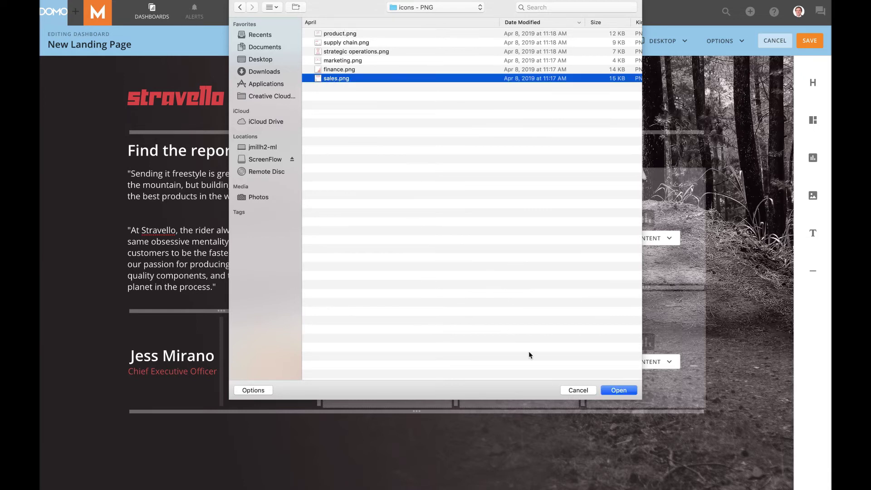
click(619, 390)
click(428, 227)
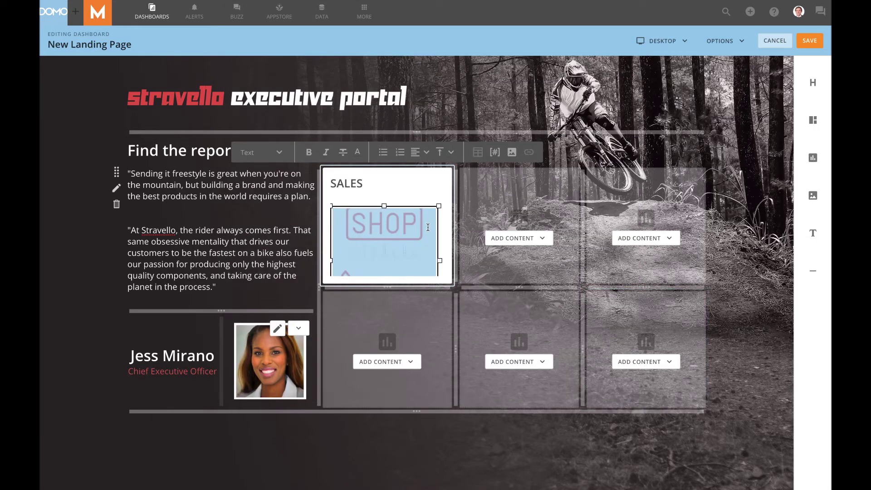
click(409, 248)
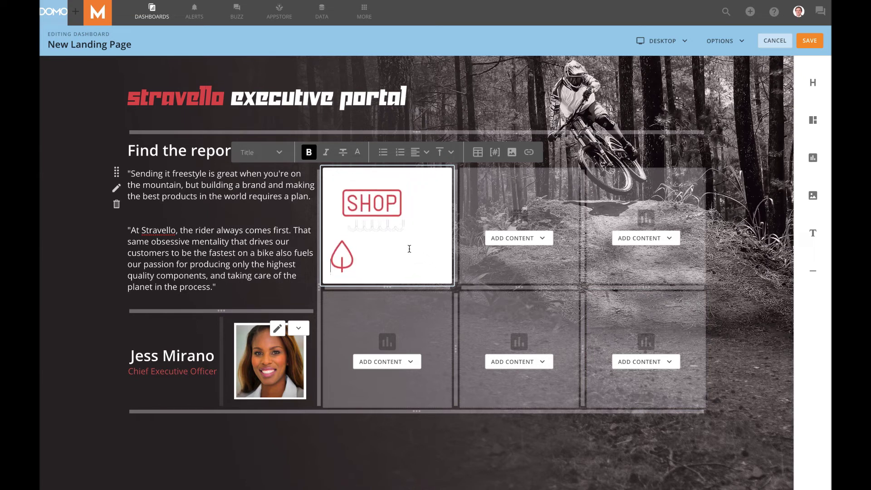
click(365, 231)
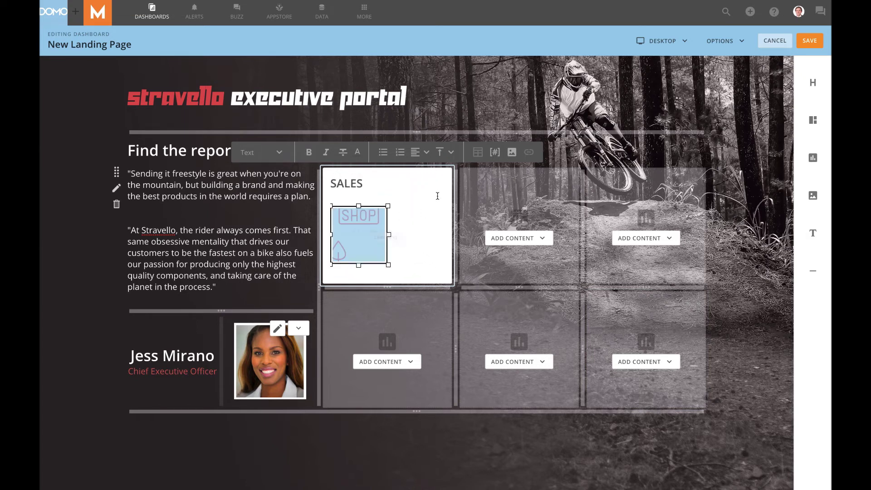
Change the SALES tile background to hex colour 665e5C.
click(421, 184)
click(401, 268)
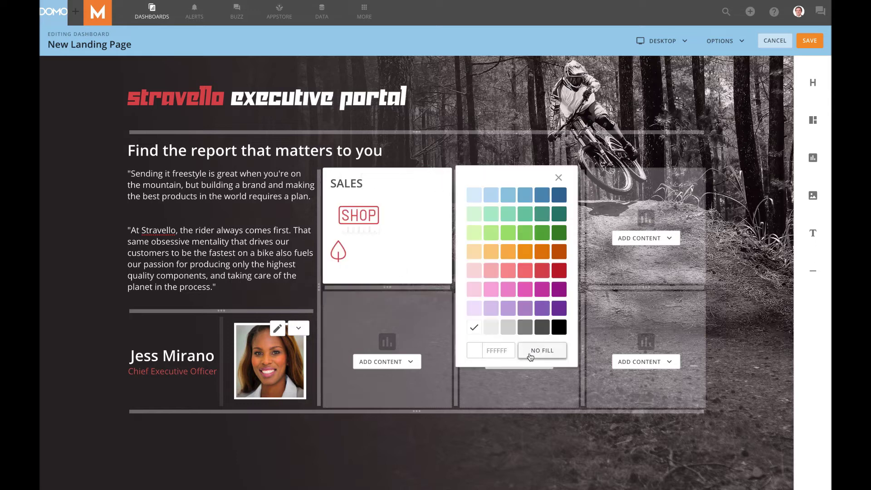
click(498, 350)
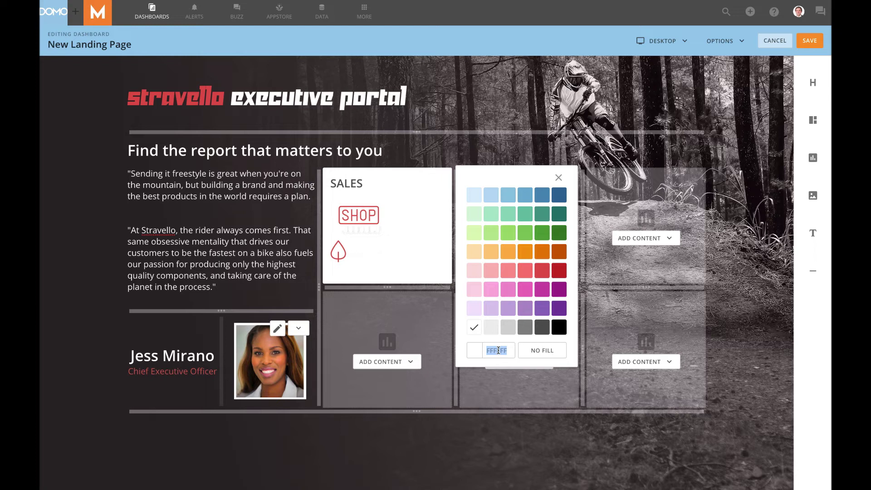
text(665e5)
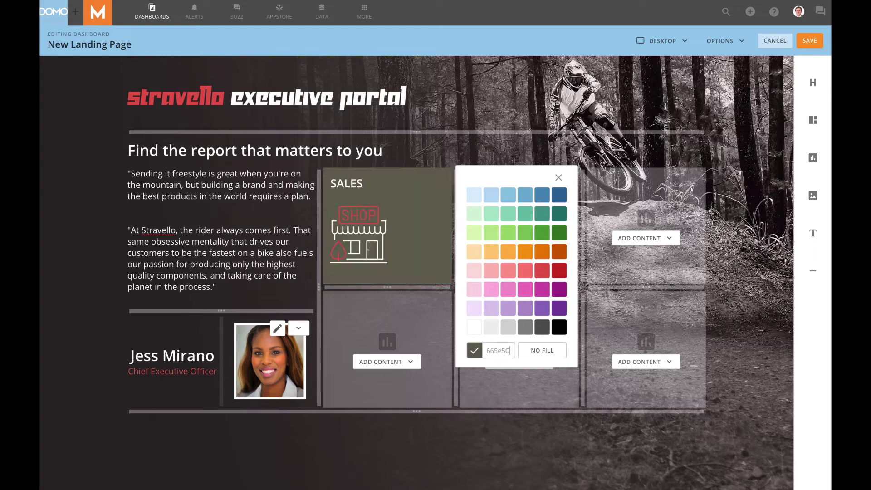
text(C)
Centre-align the shop icon within the SALES tile.
click(371, 179)
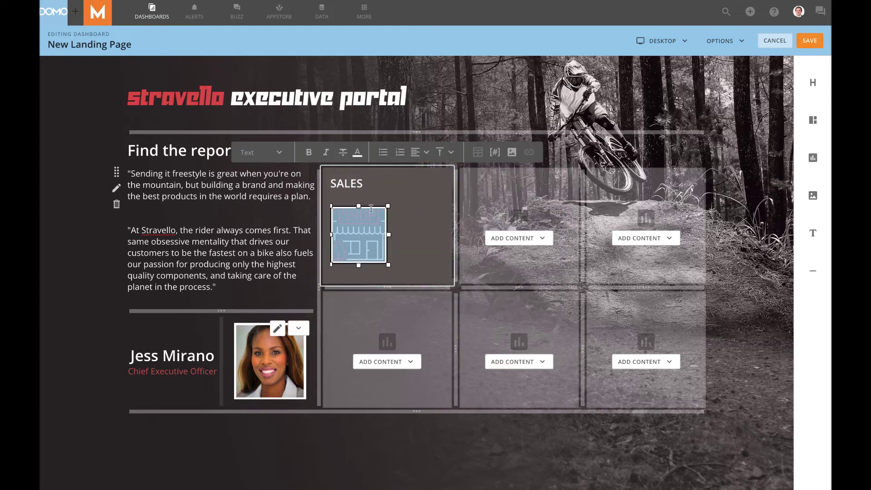
click(421, 153)
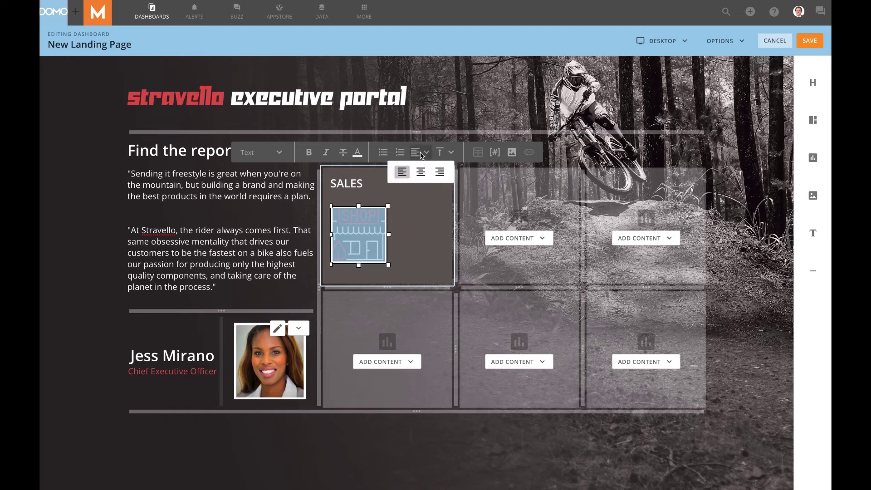
click(421, 176)
click(429, 263)
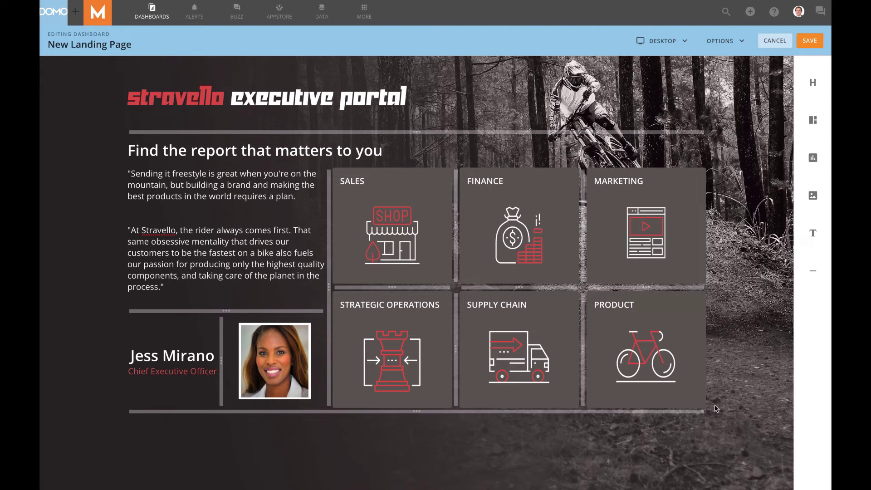
Save the landing page with all six department tiles completed.
click(807, 42)
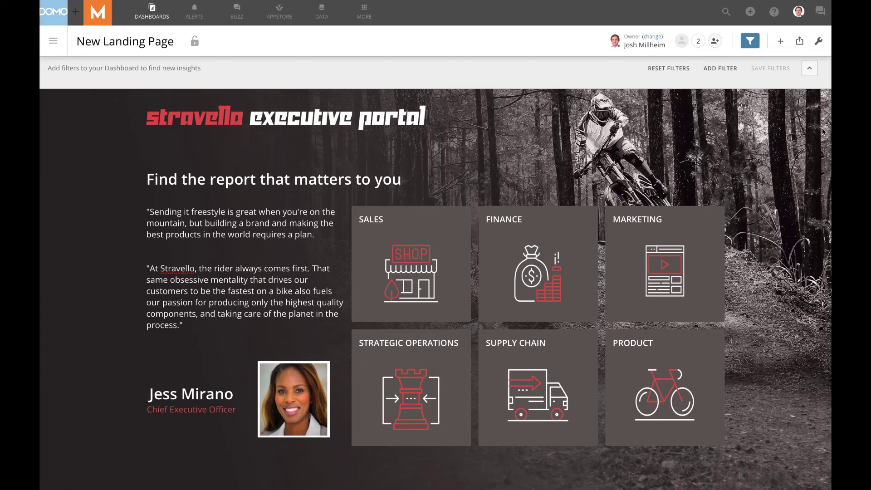
Choose Edit Dashboard from the wrench menu to return the landing page to the editor.
click(819, 41)
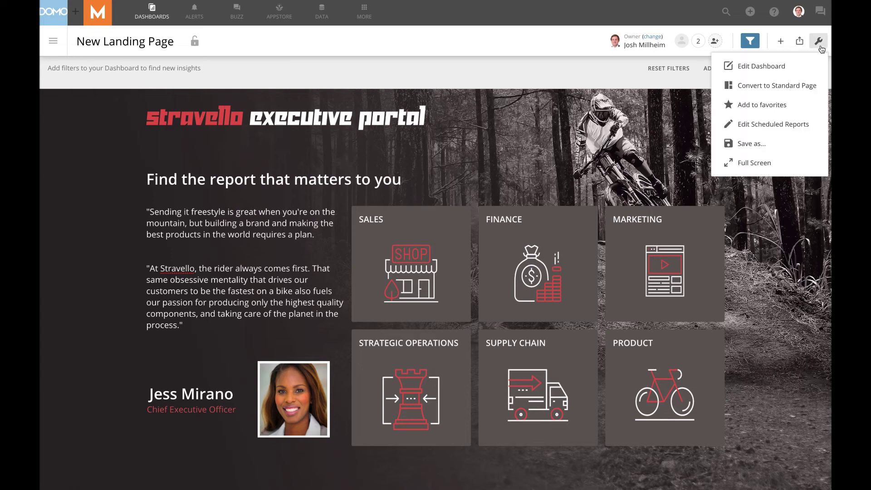
click(778, 67)
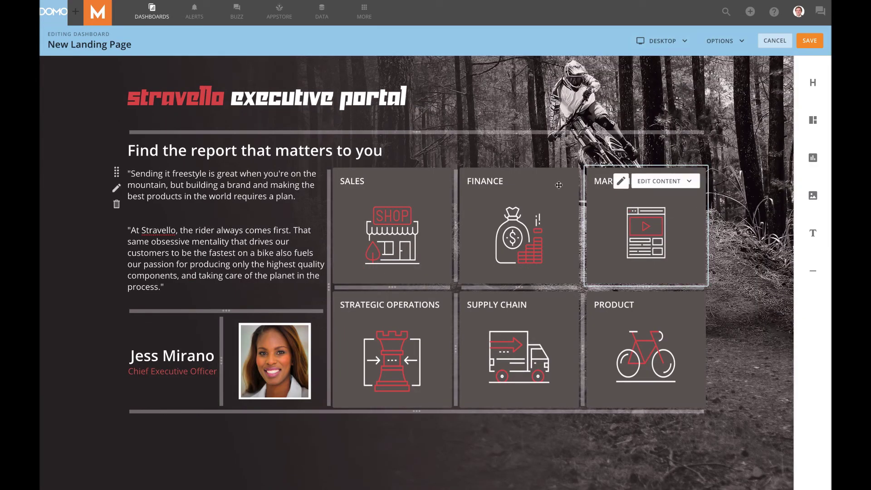
Link the SALES tile's click interaction to the Sales (17 Cards) page, found by searching 'SA'.
mouse_move(398, 188)
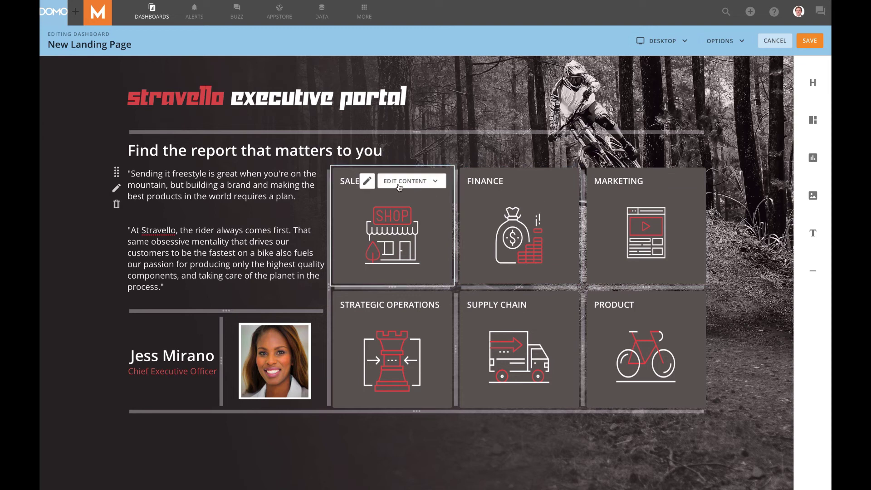
click(401, 186)
click(397, 249)
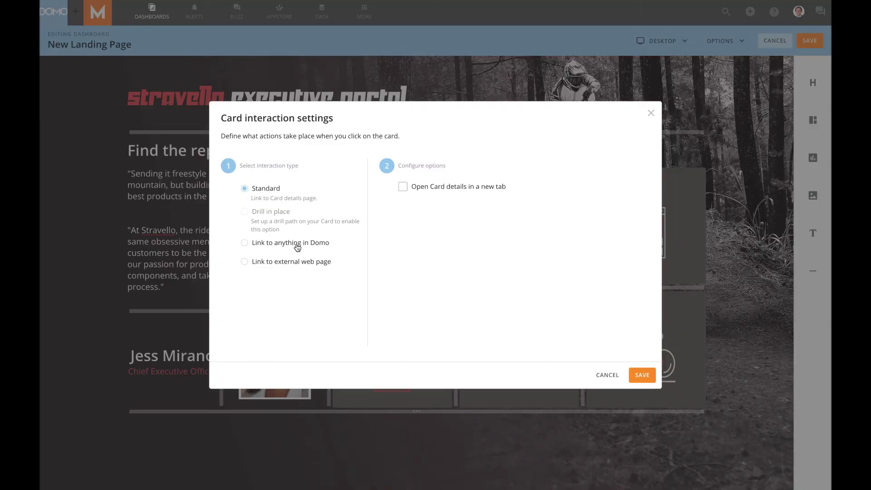
click(297, 245)
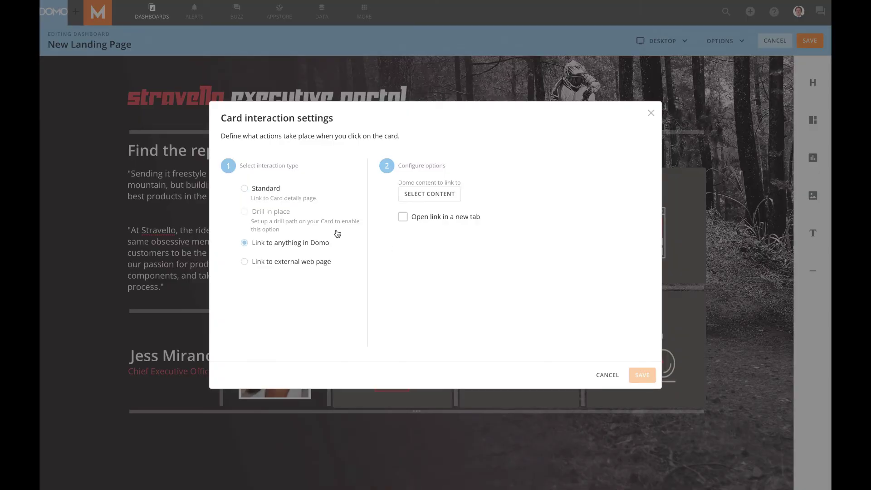
click(430, 200)
click(365, 151)
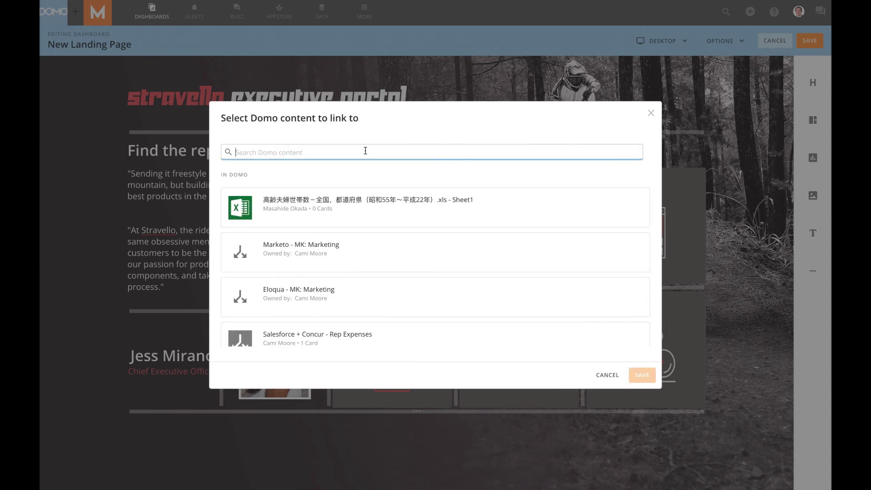
text(SALES)
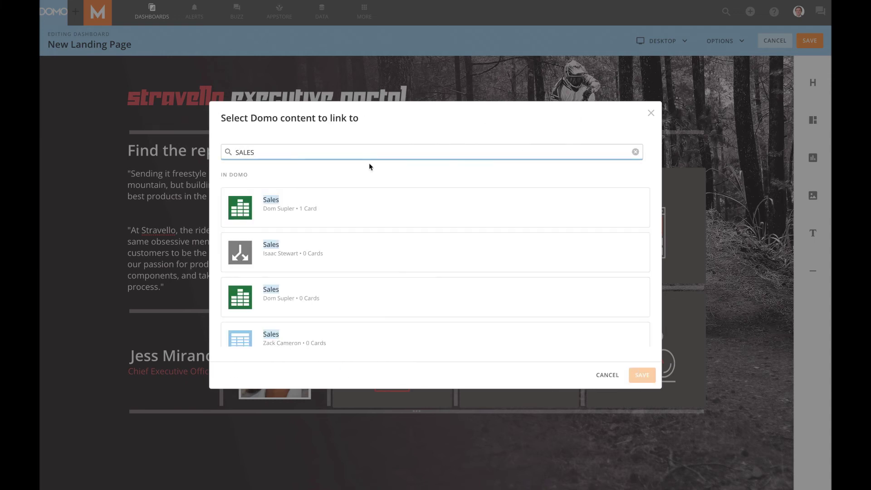
scroll(353, 253, down, 3)
click(295, 255)
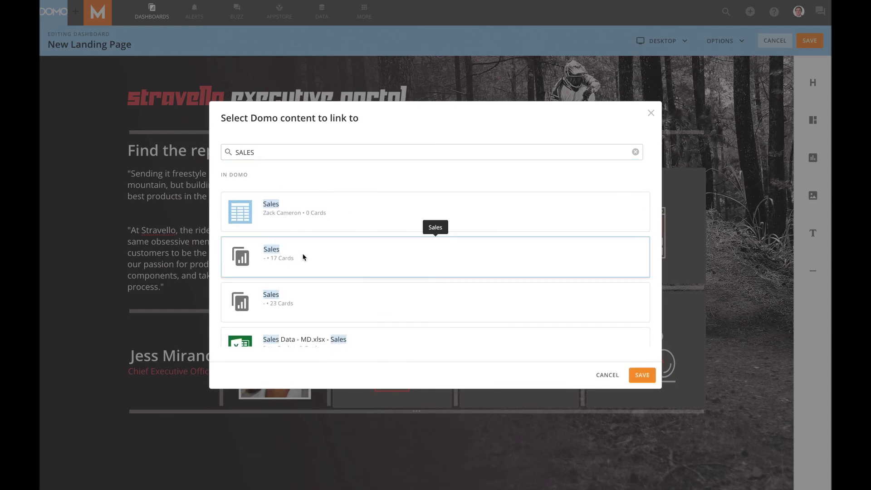
click(642, 375)
Save the SALES tile's click interaction.
click(641, 374)
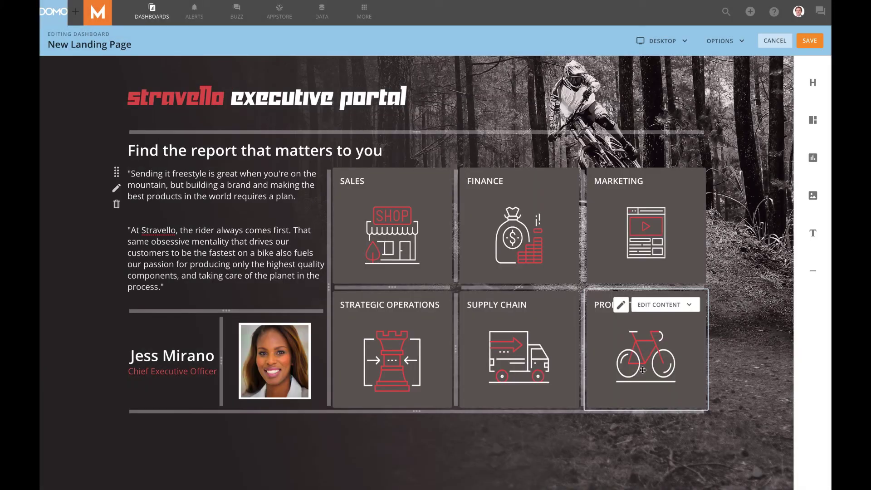